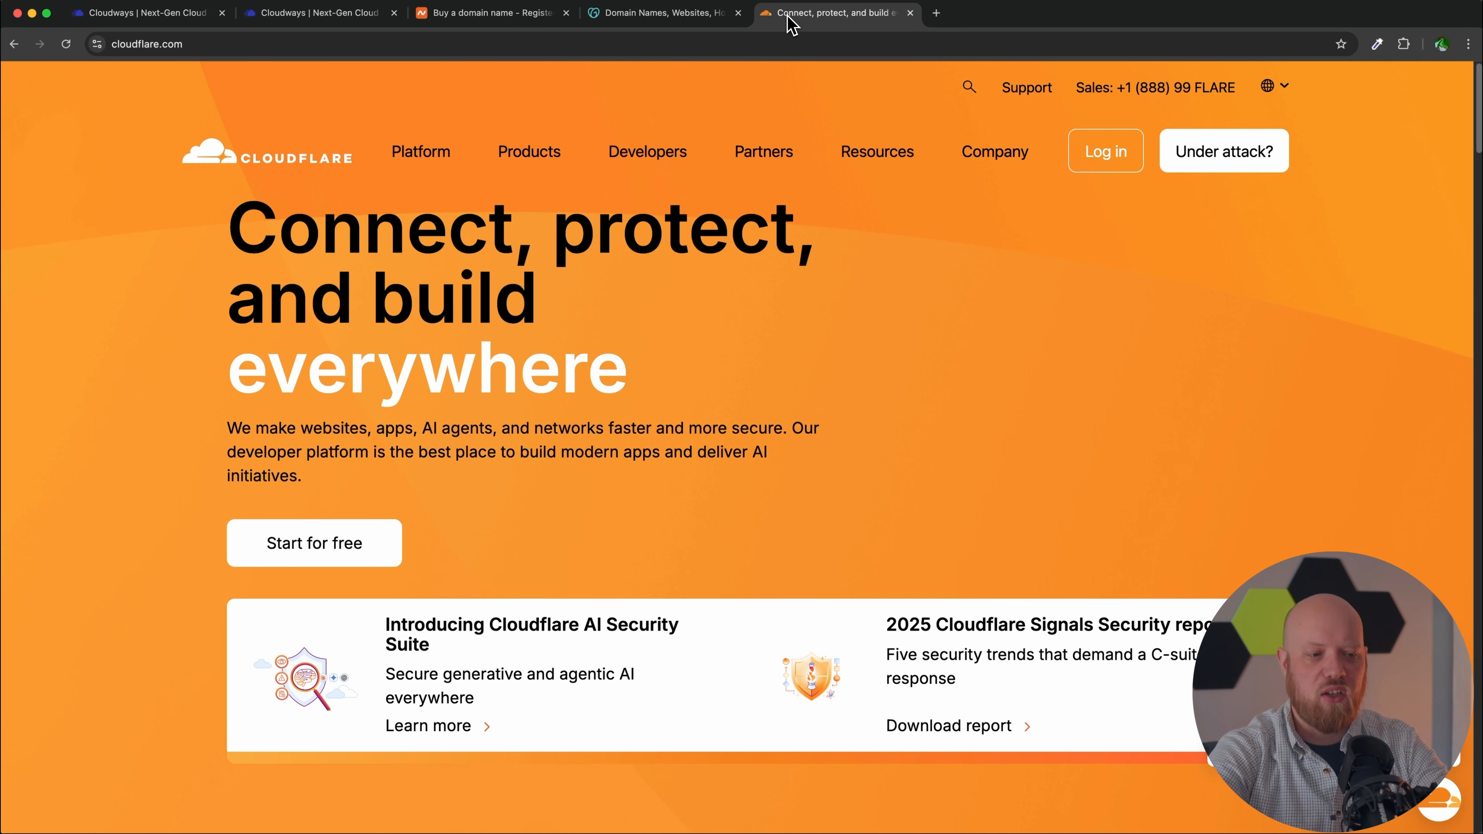
pyautogui.click(491, 12)
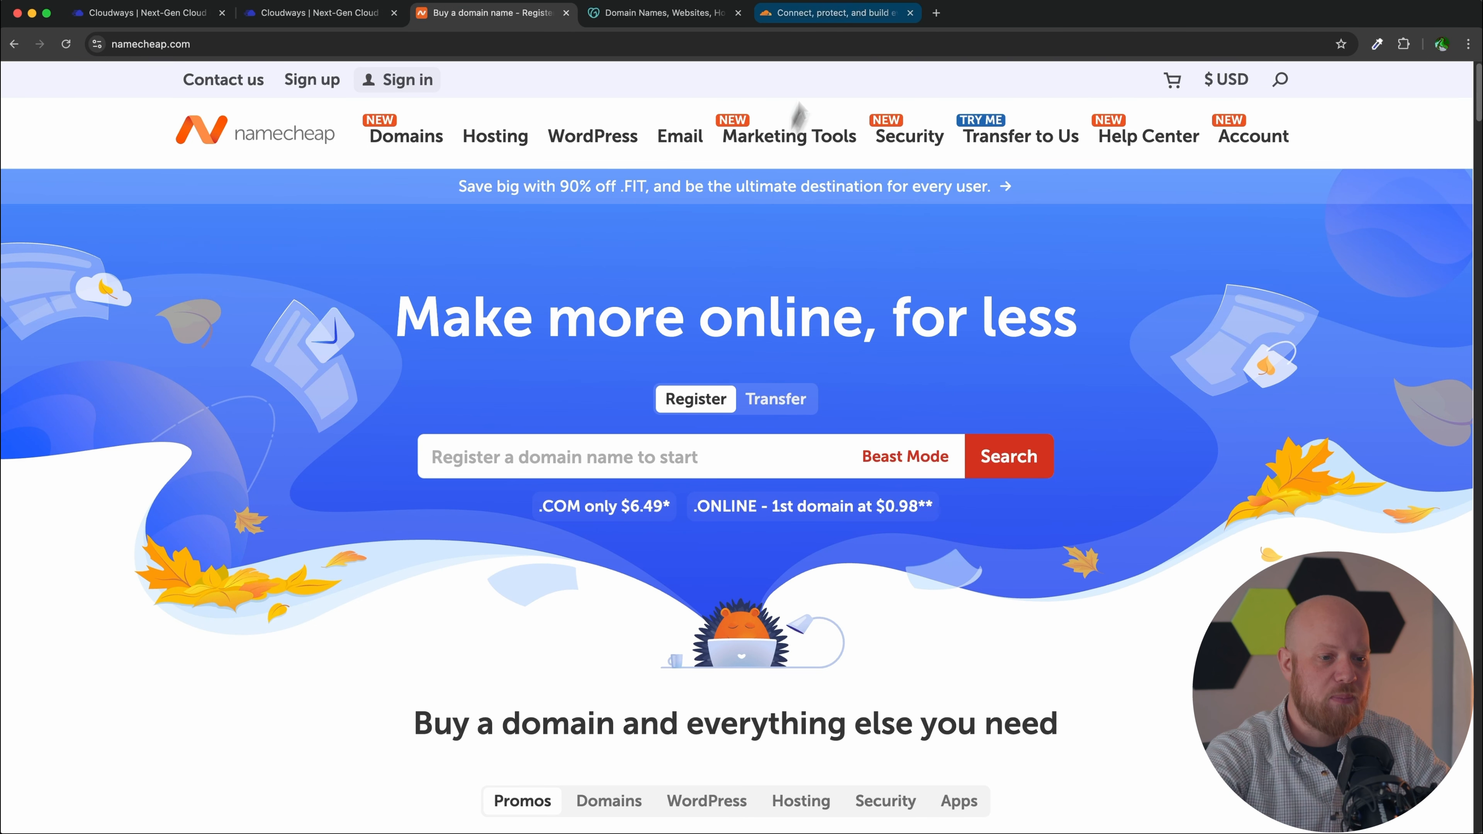
pyautogui.click(837, 13)
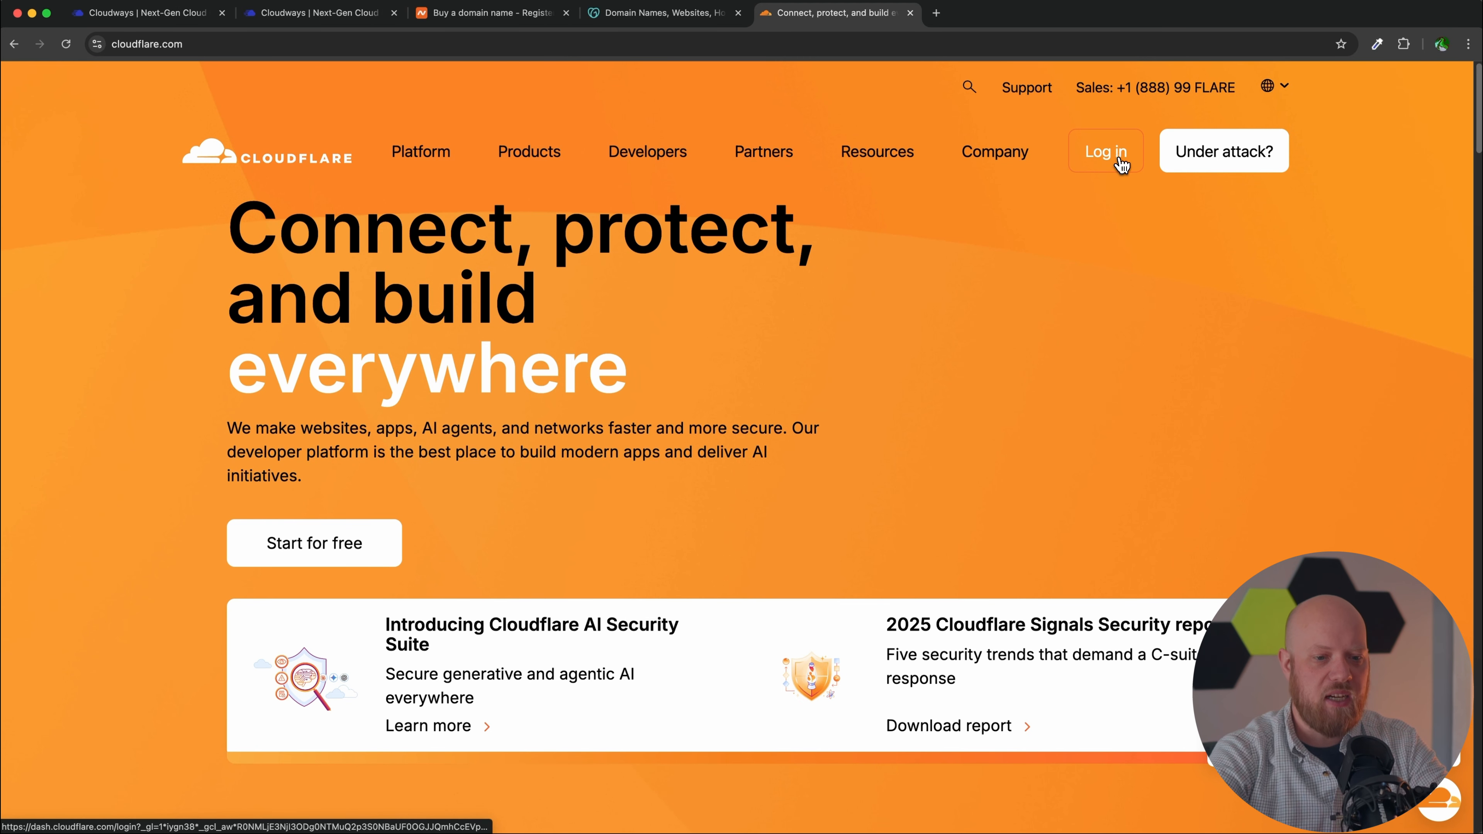
# Sign up for a new Cloudflare account with the e-mail address and account password, completing the human verification
pyautogui.click(1122, 166)
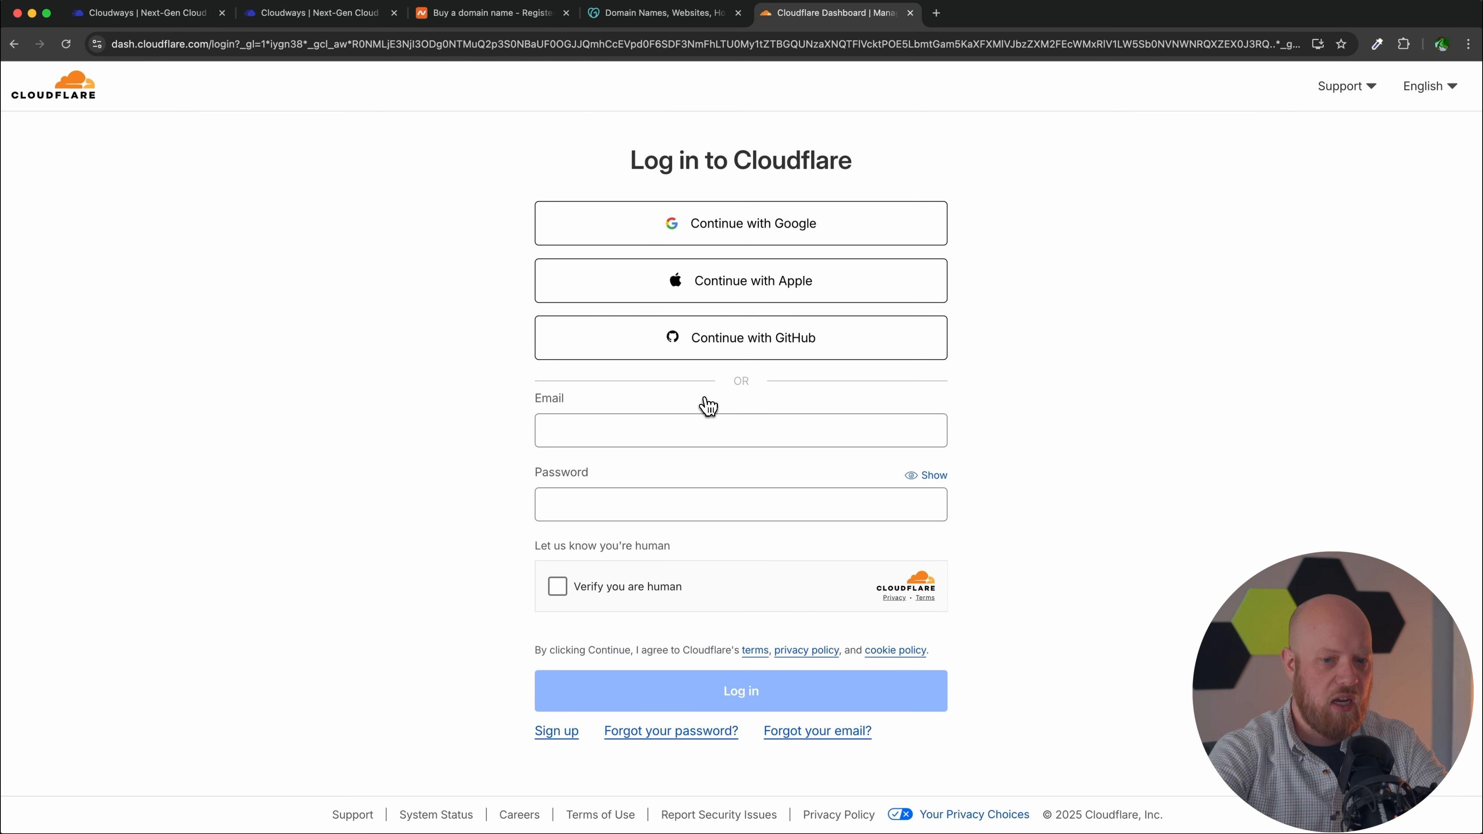
pyautogui.click(559, 733)
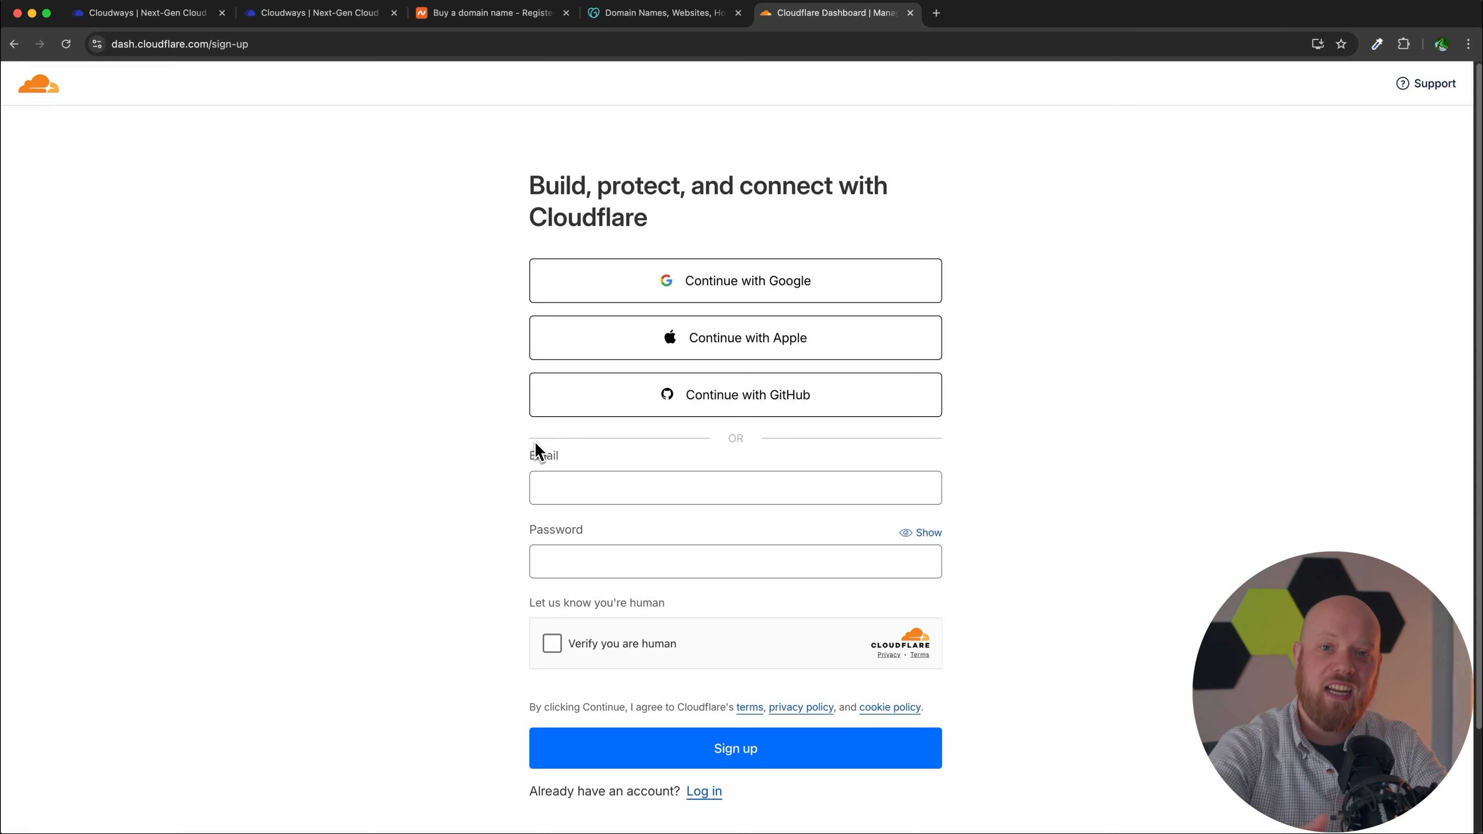
pyautogui.click(605, 495)
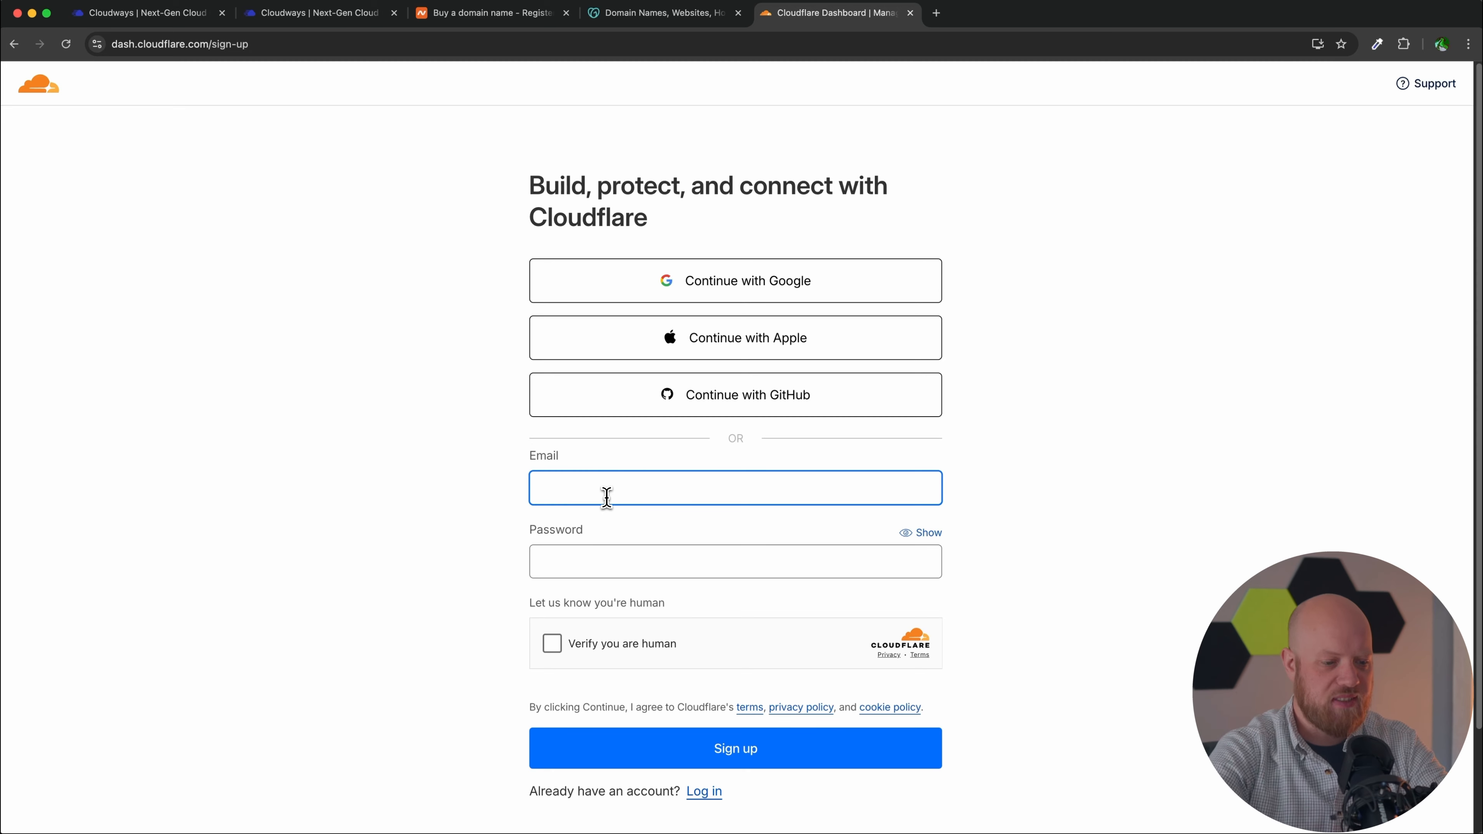
pyautogui.scroll(-4, 606, 499)
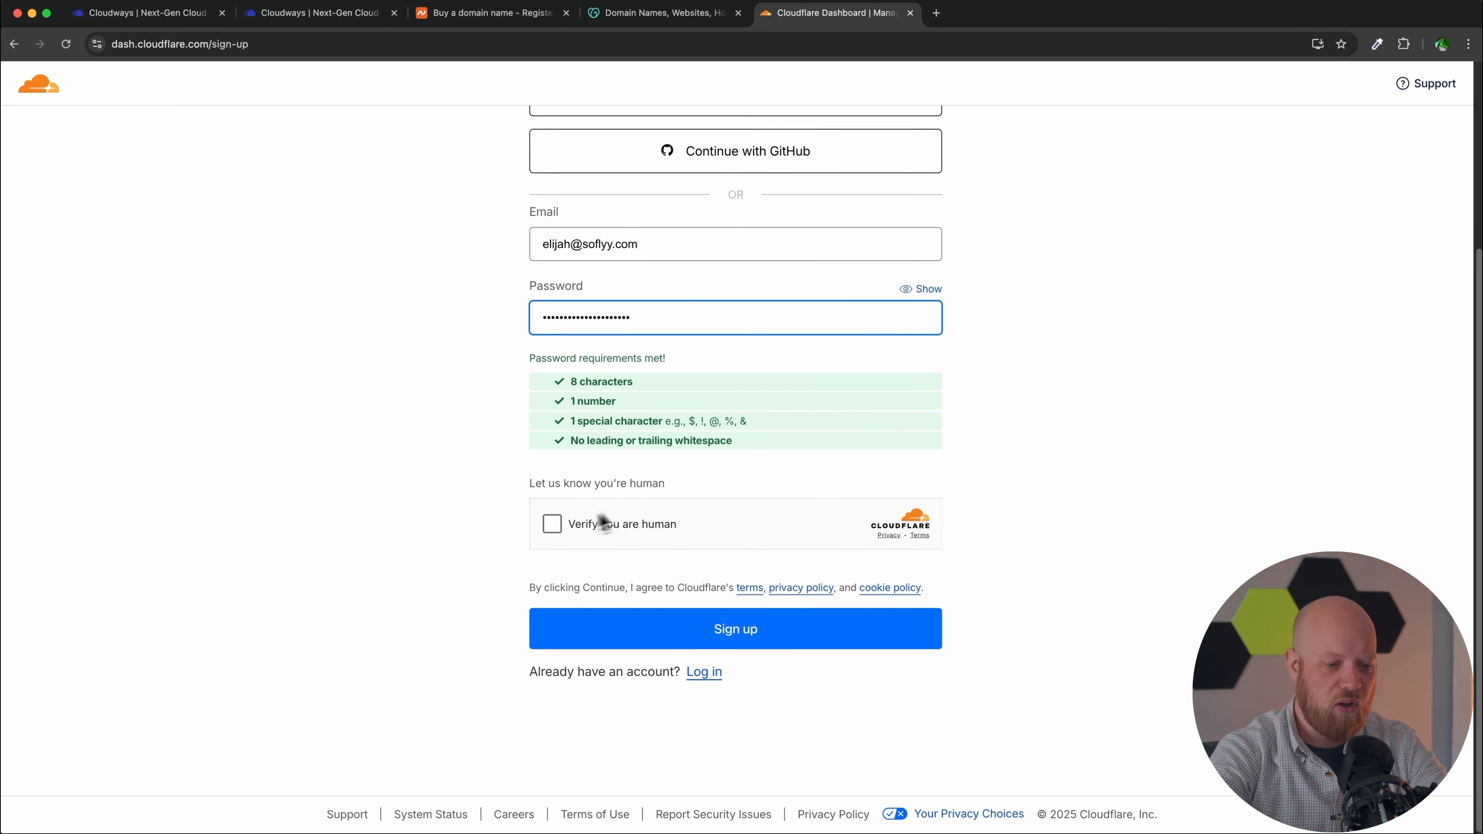
pyautogui.click(554, 522)
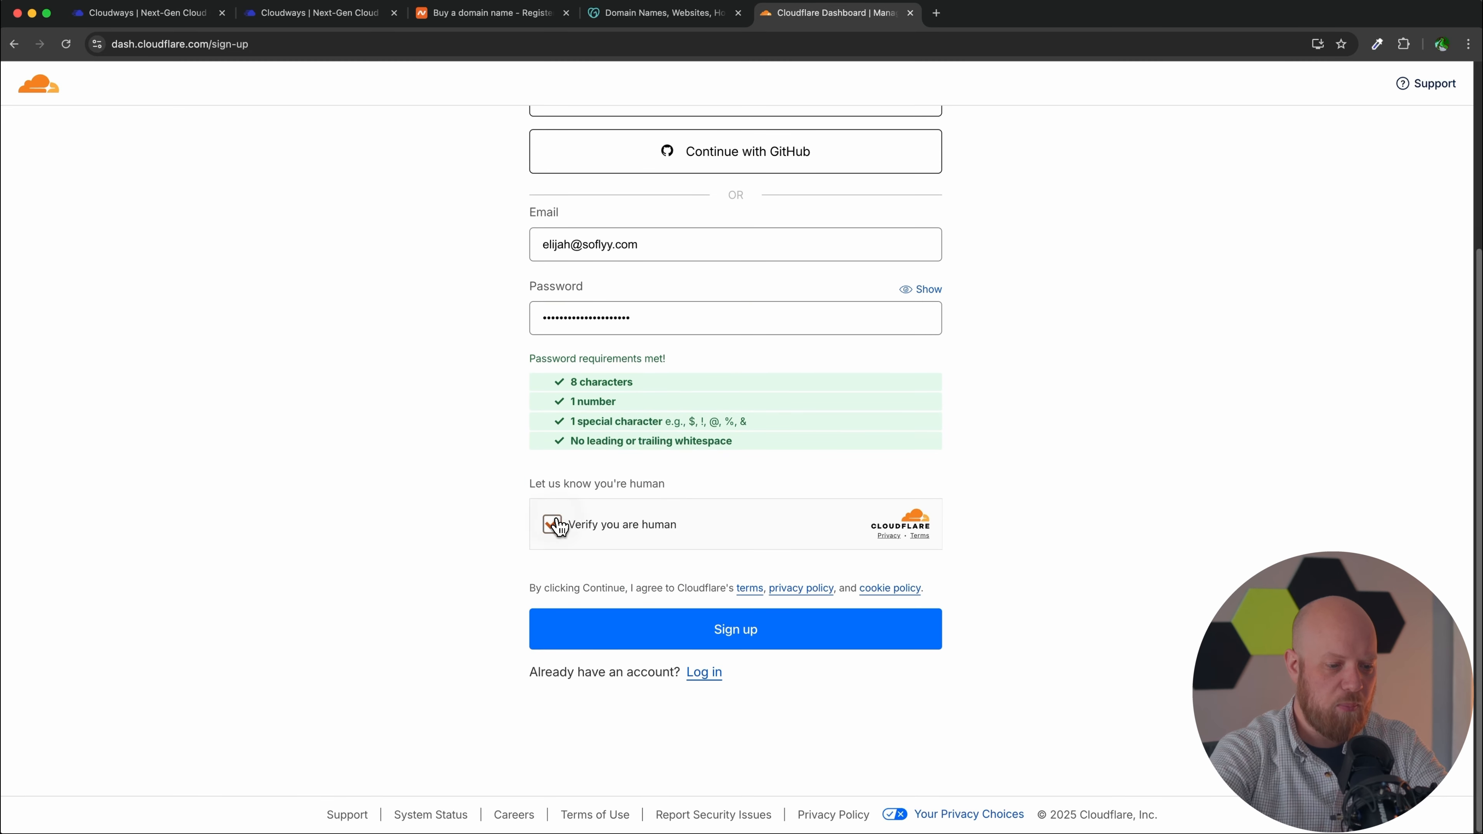
pyautogui.click(738, 629)
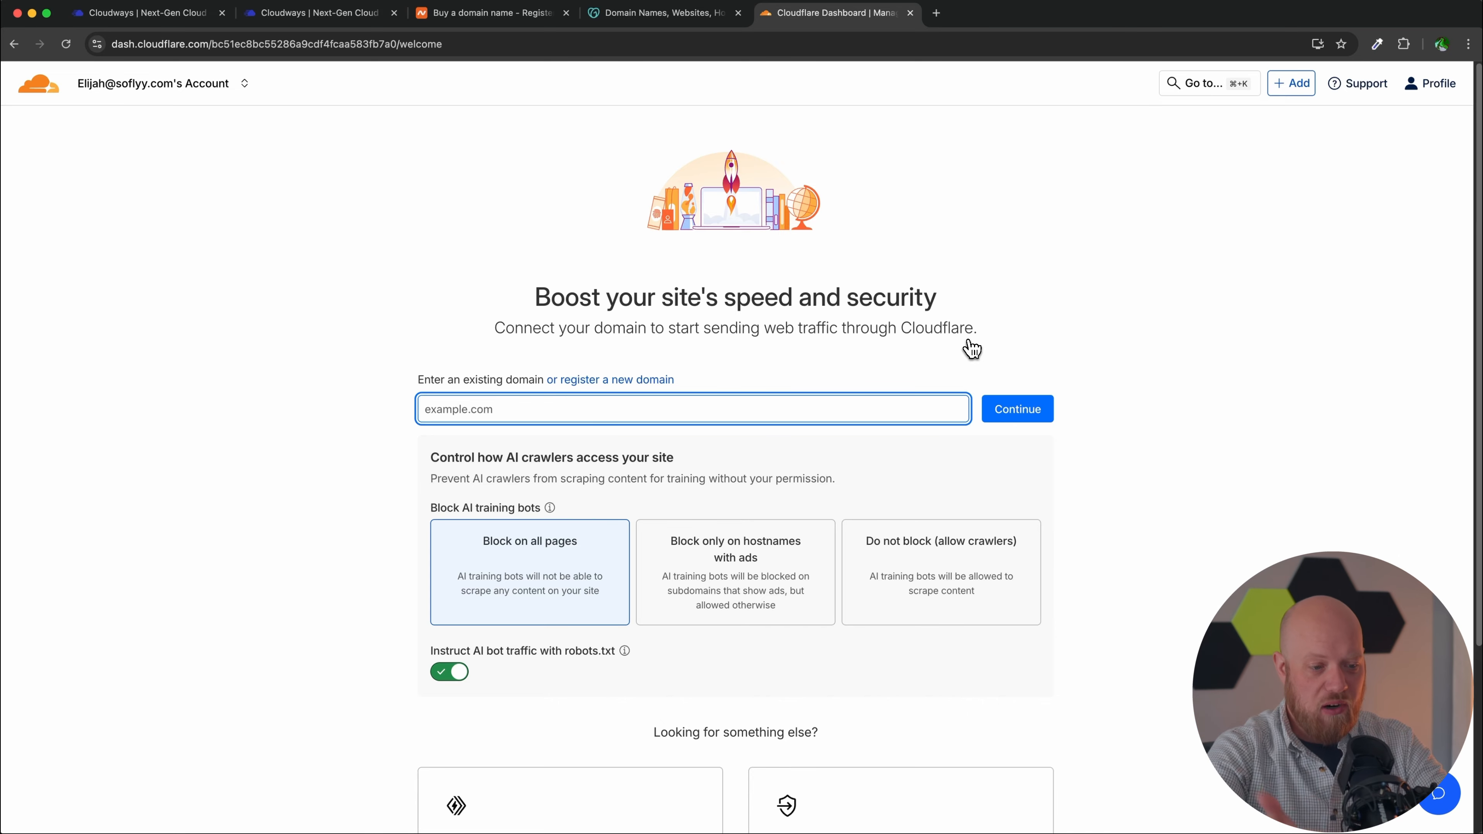
# Go to new domain registration, reload the account verification page and dismiss the sidebar hints
pyautogui.click(654, 380)
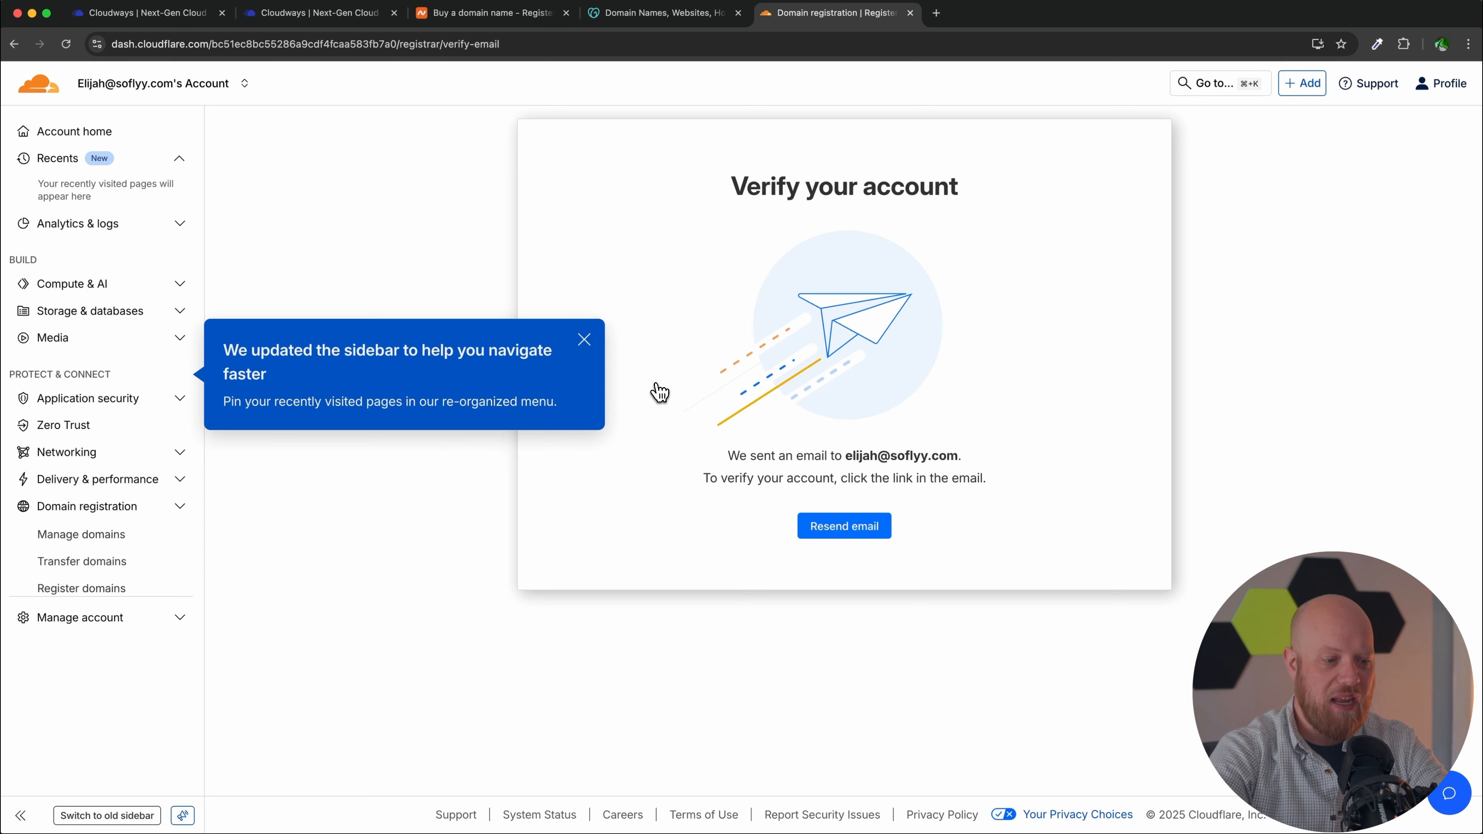
pyautogui.click(584, 339)
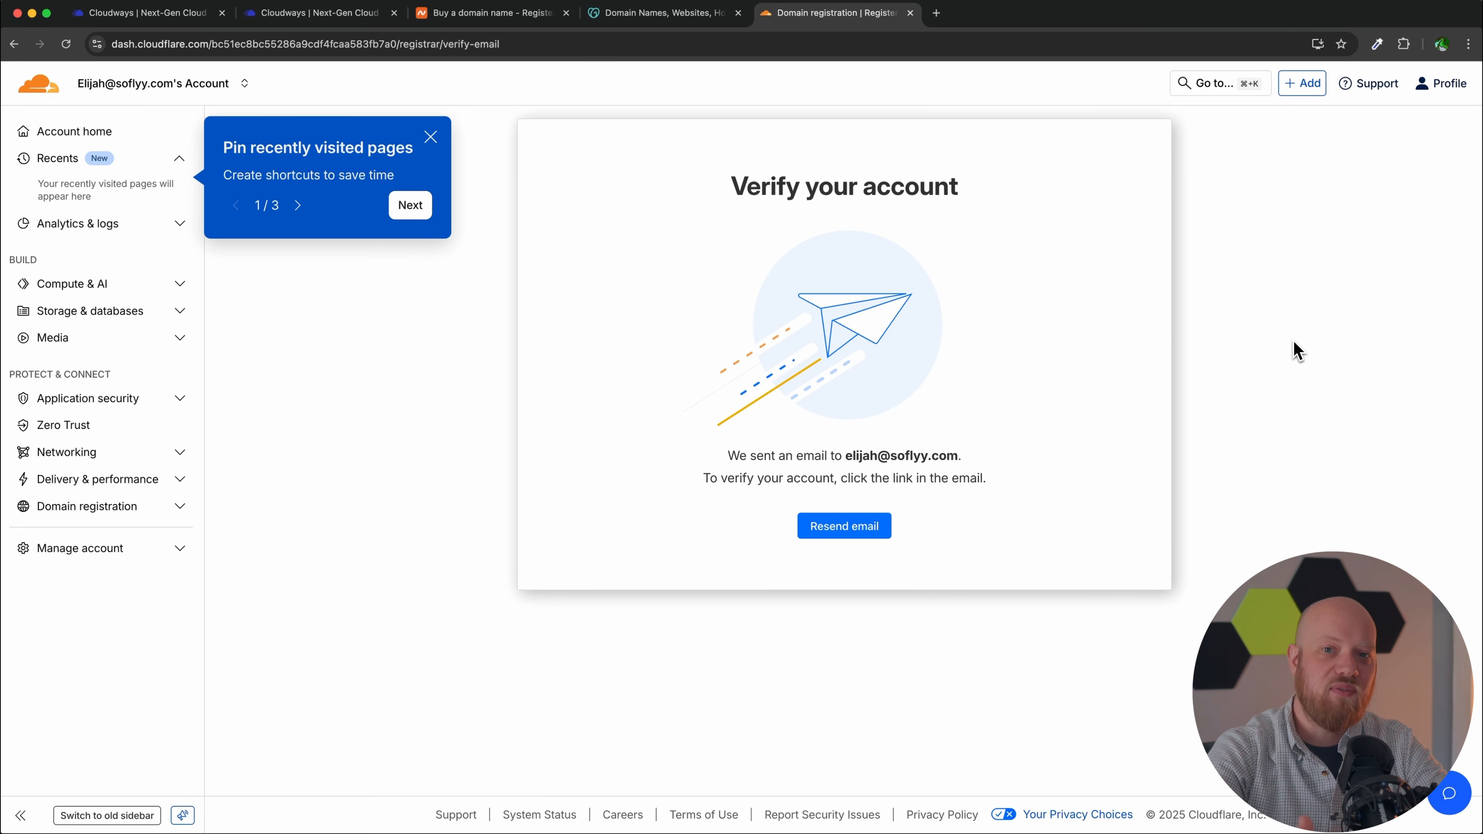
pyautogui.press('super+r')
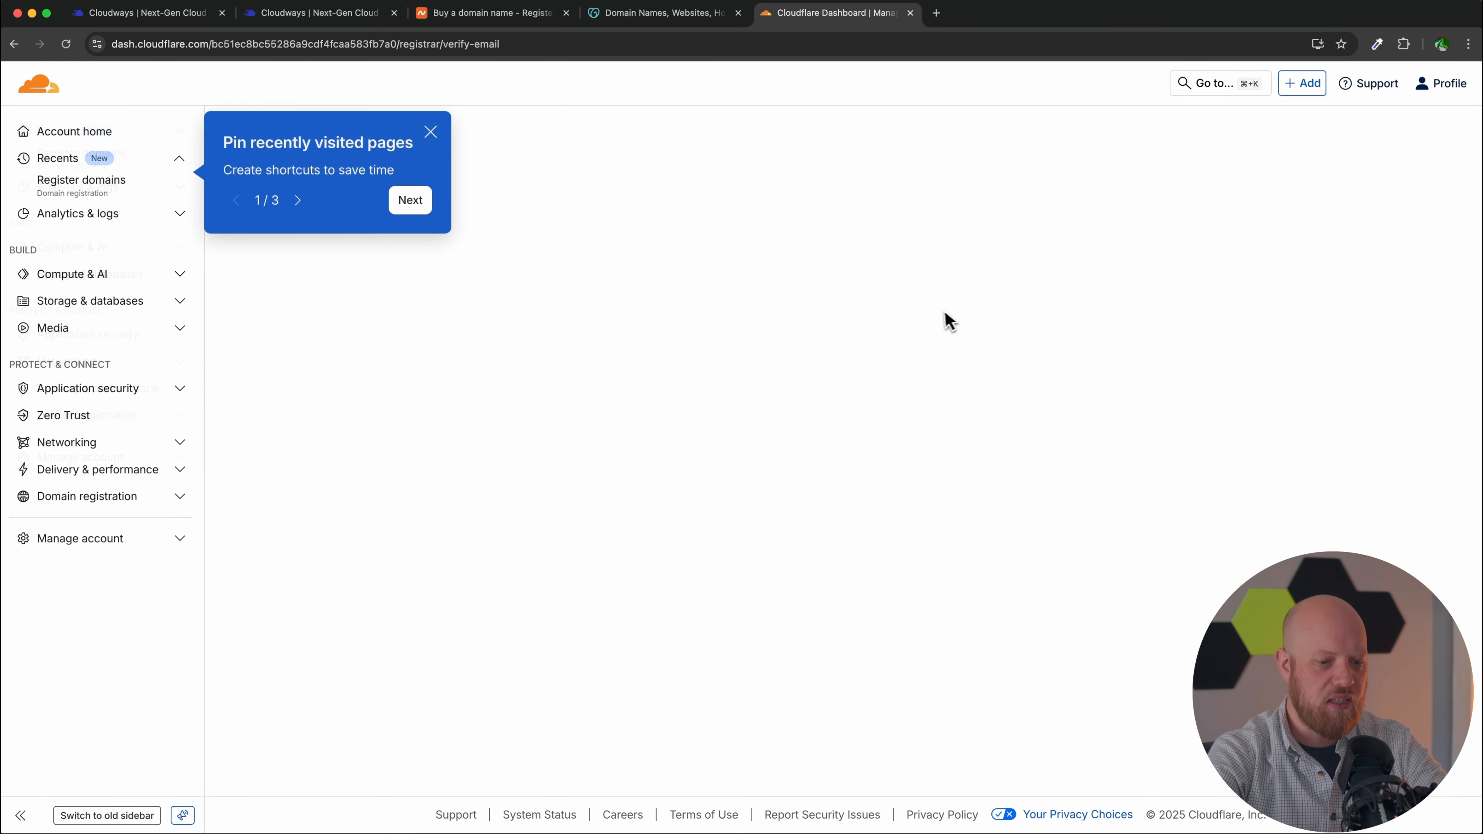
pyautogui.click(431, 133)
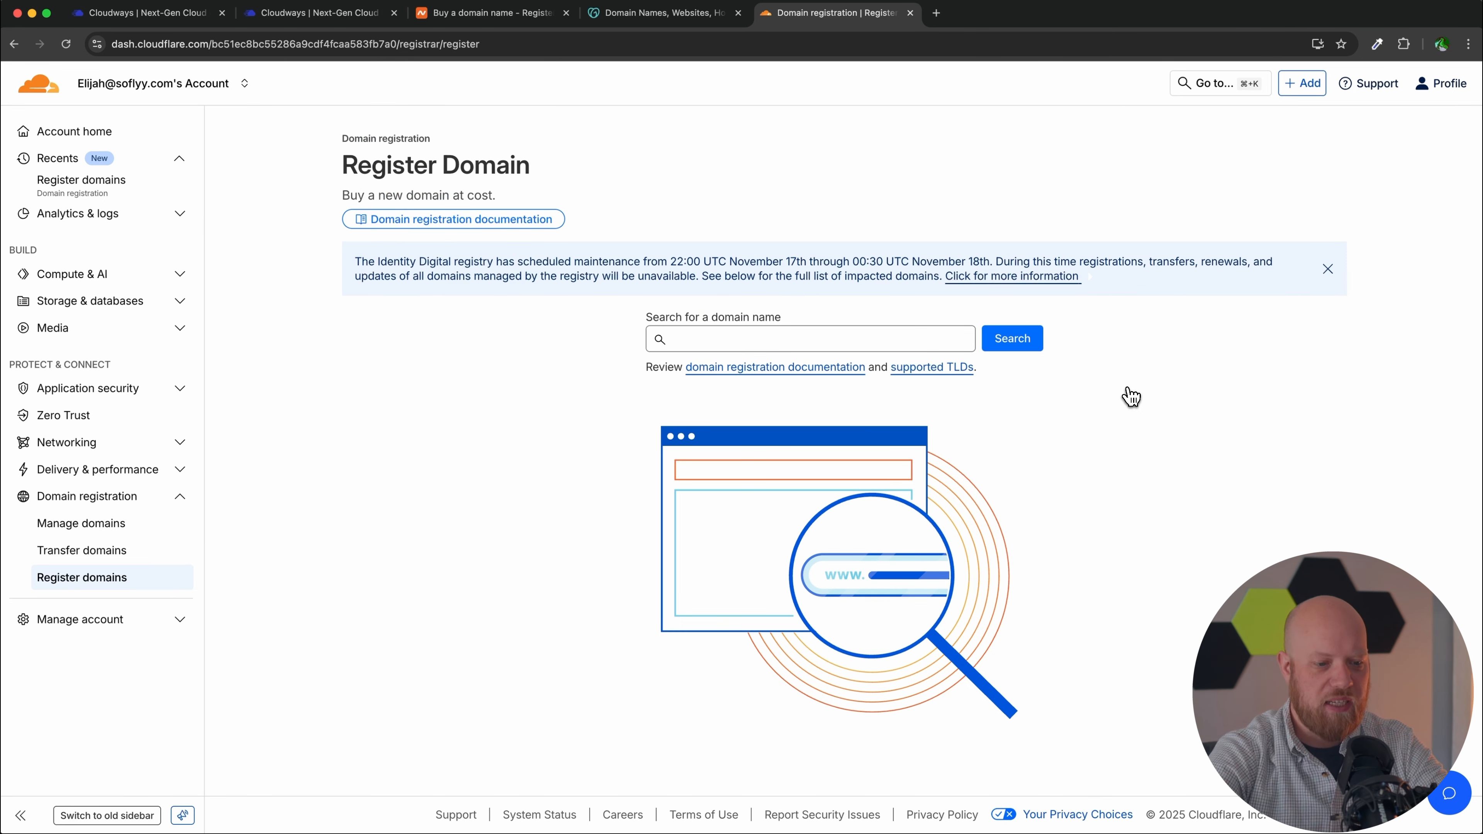
# Search for the domain name myveryfirstspecialwebsite.com
pyautogui.click(886, 338)
pyautogui.write('myver')
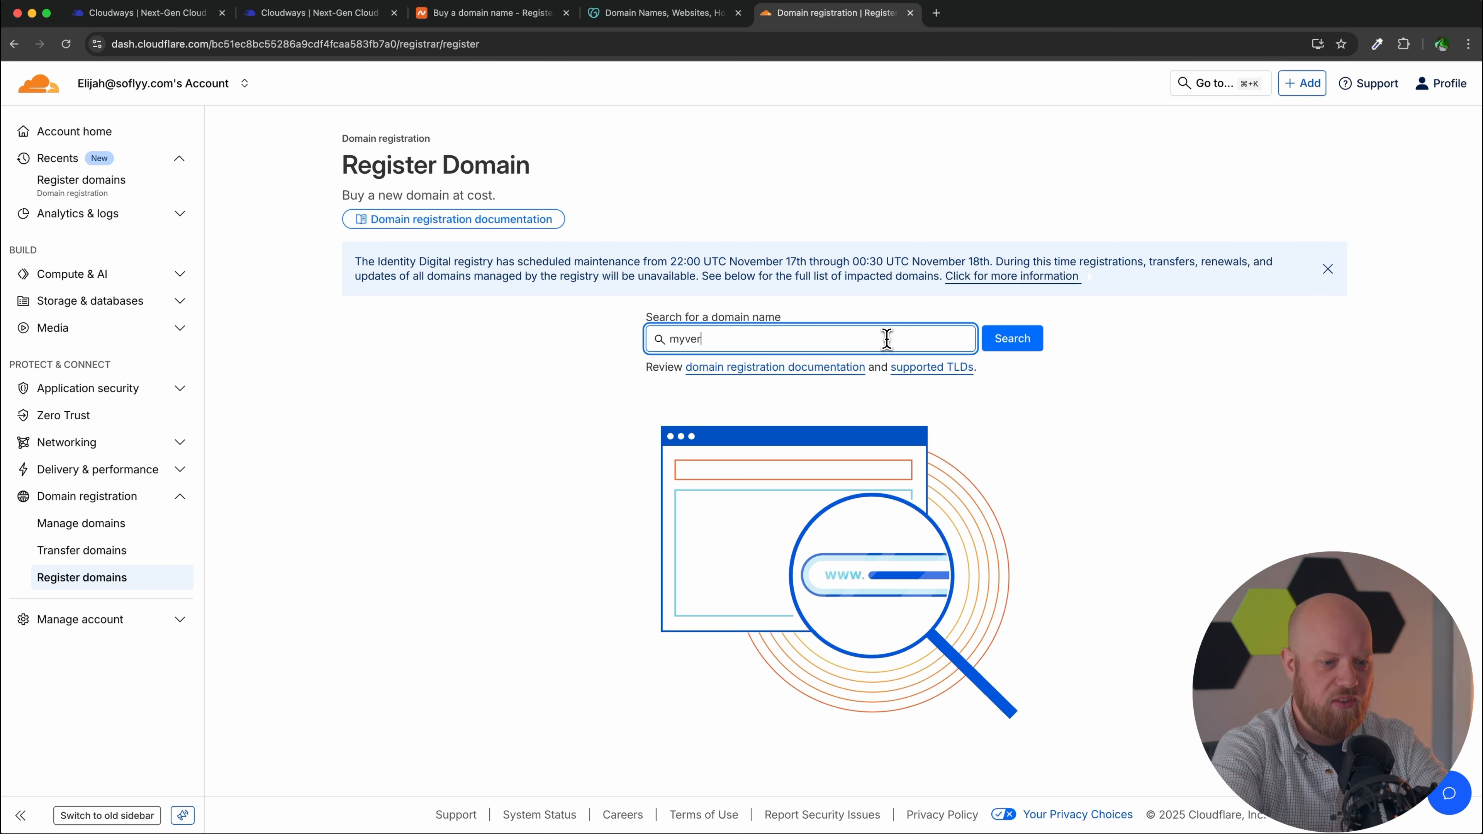
pyautogui.write('yfirstspedialwebsite.com')
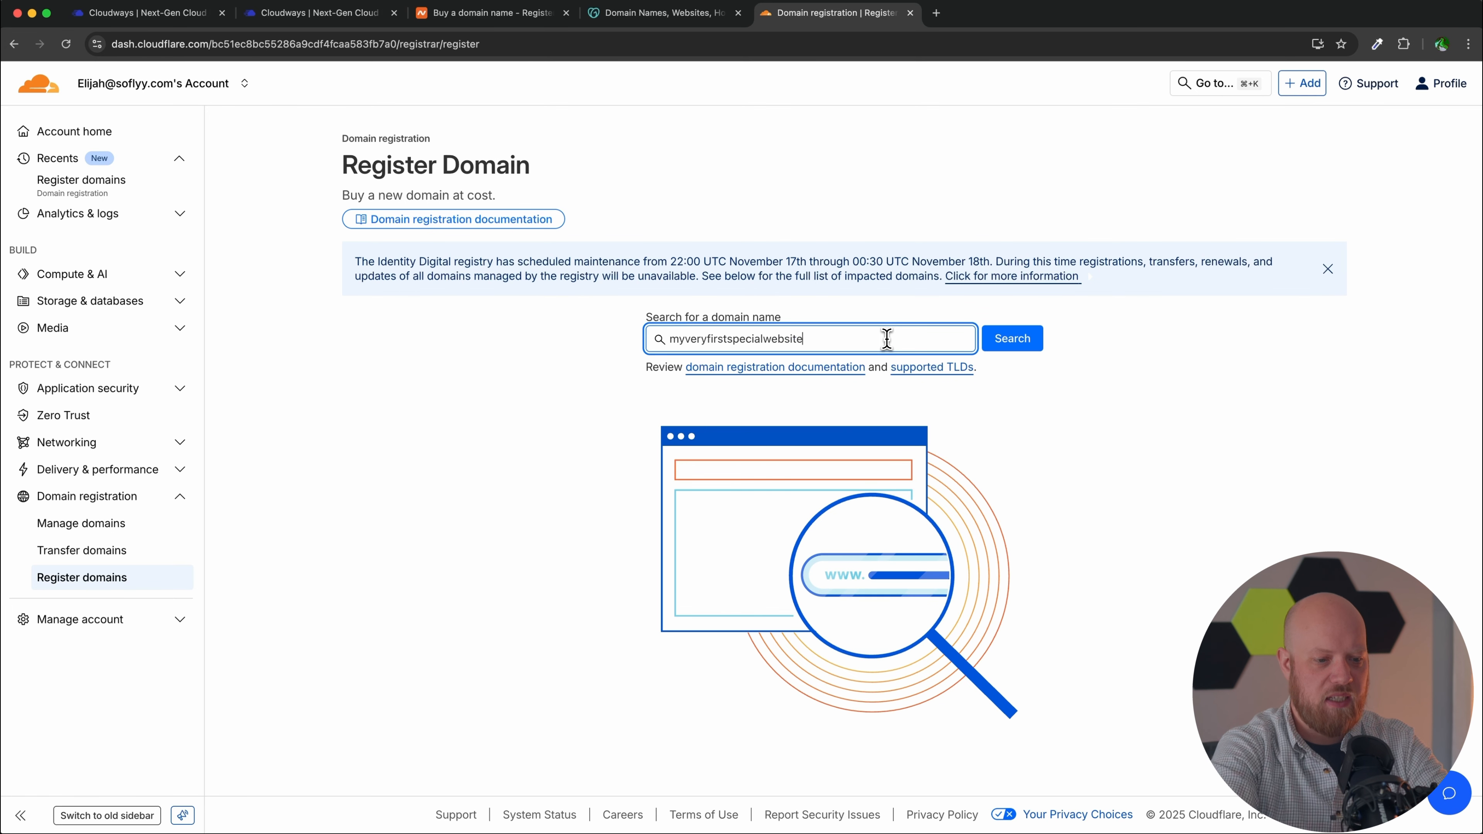
pyautogui.click(1007, 345)
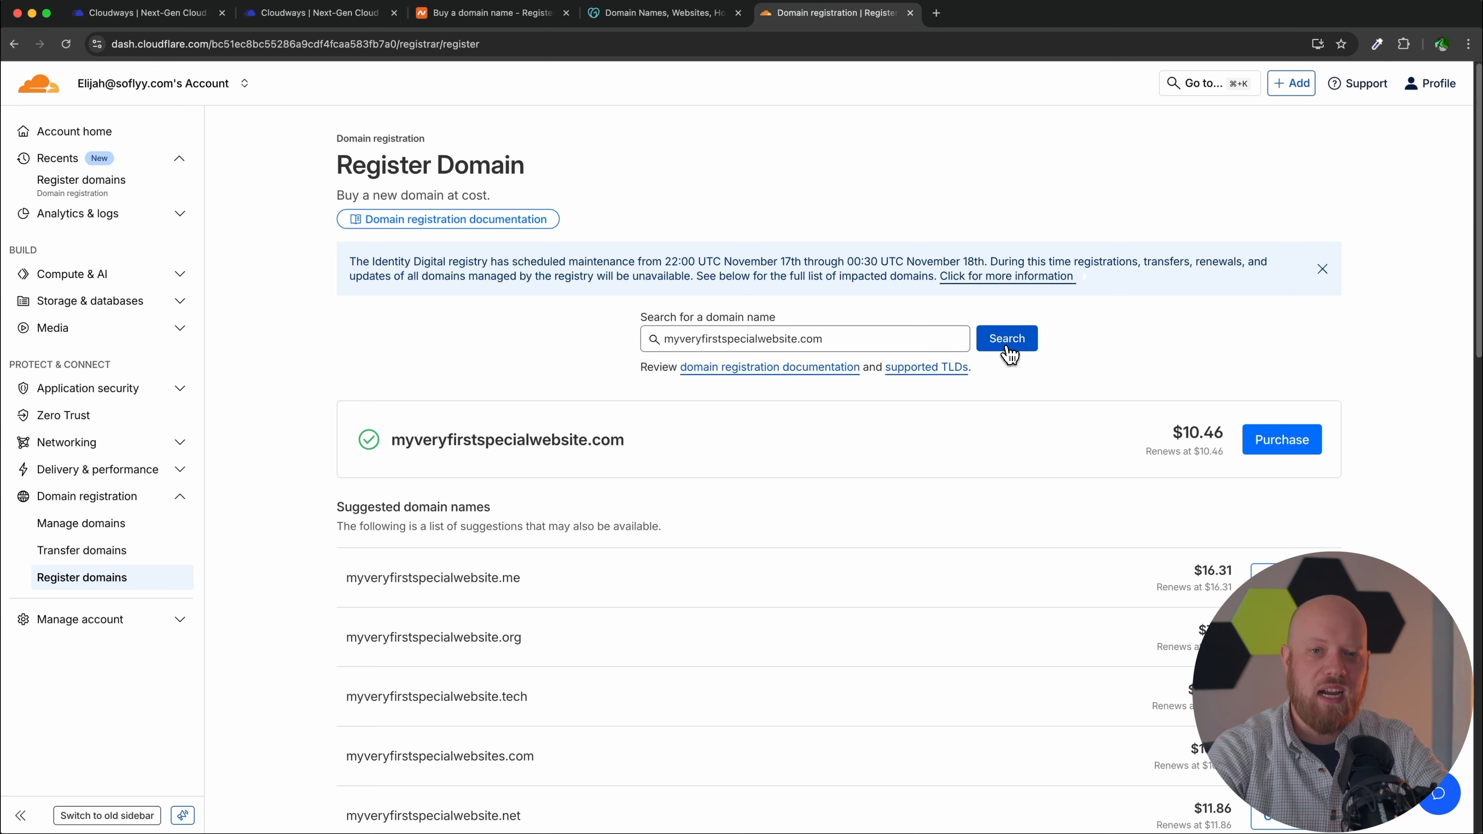
# Look at Namecheap's Beast Mode domain search in the other browser tab
pyautogui.click(496, 22)
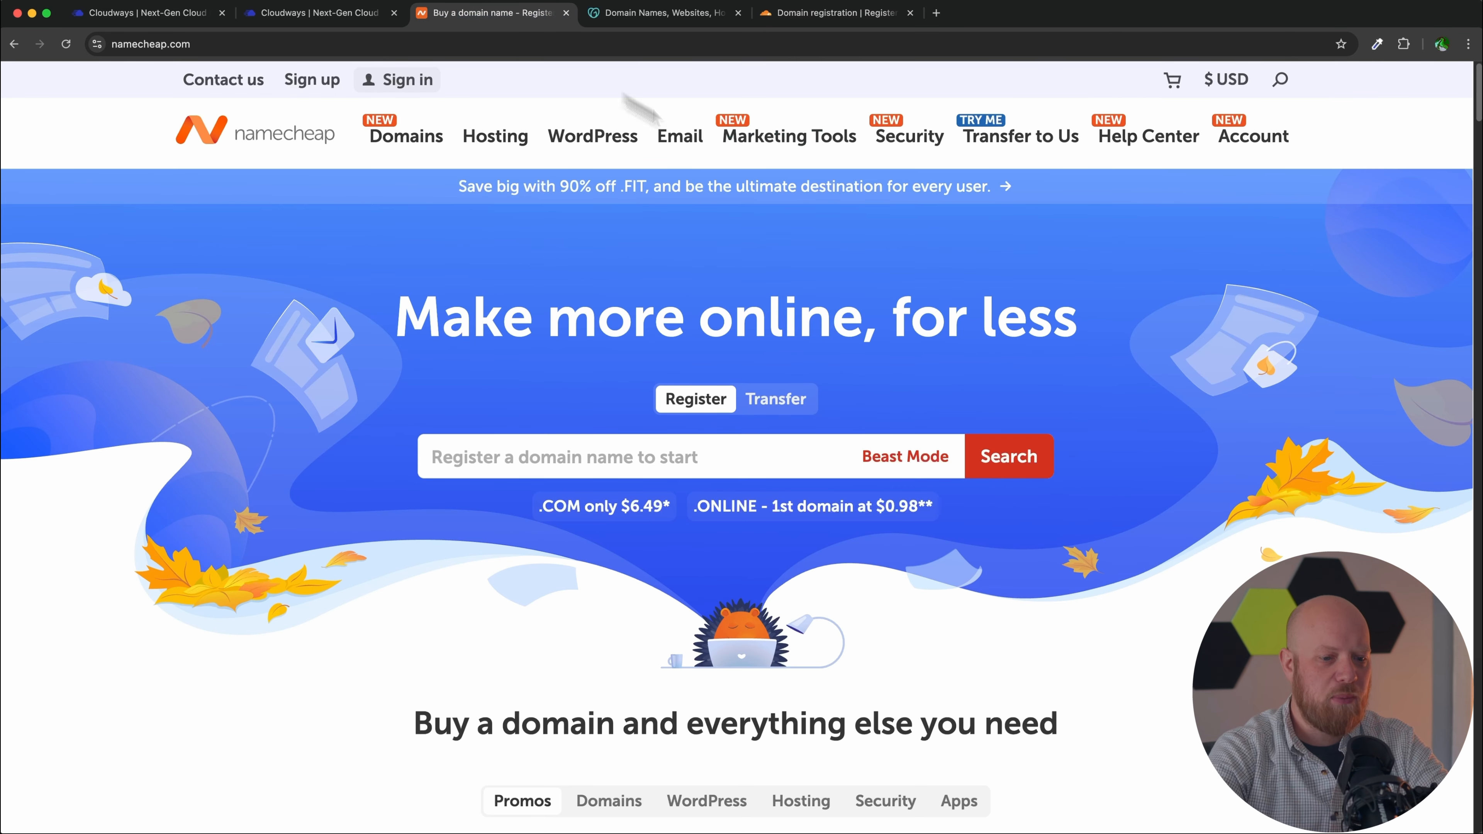
pyautogui.click(932, 469)
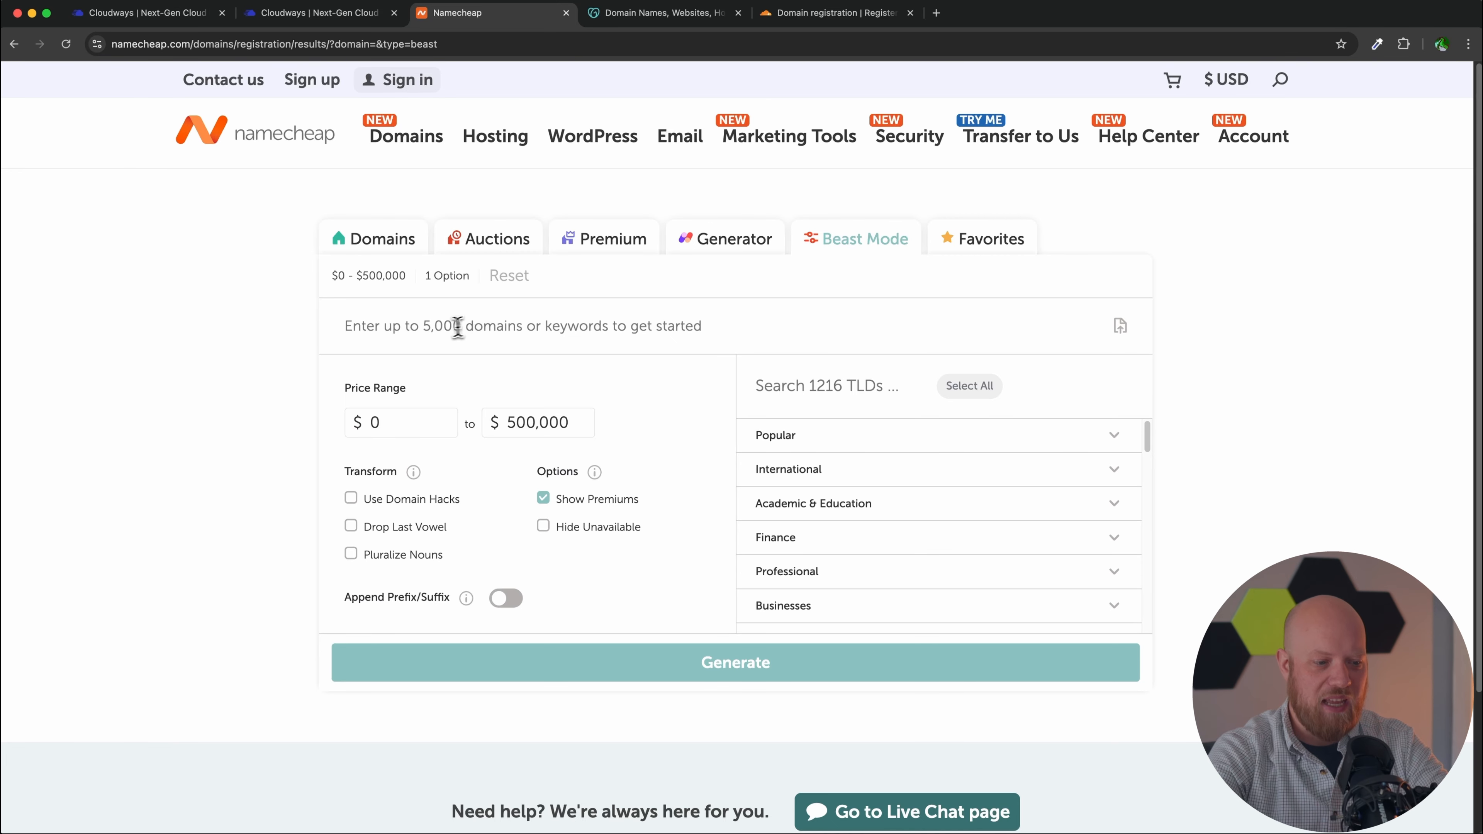
pyautogui.click(570, 333)
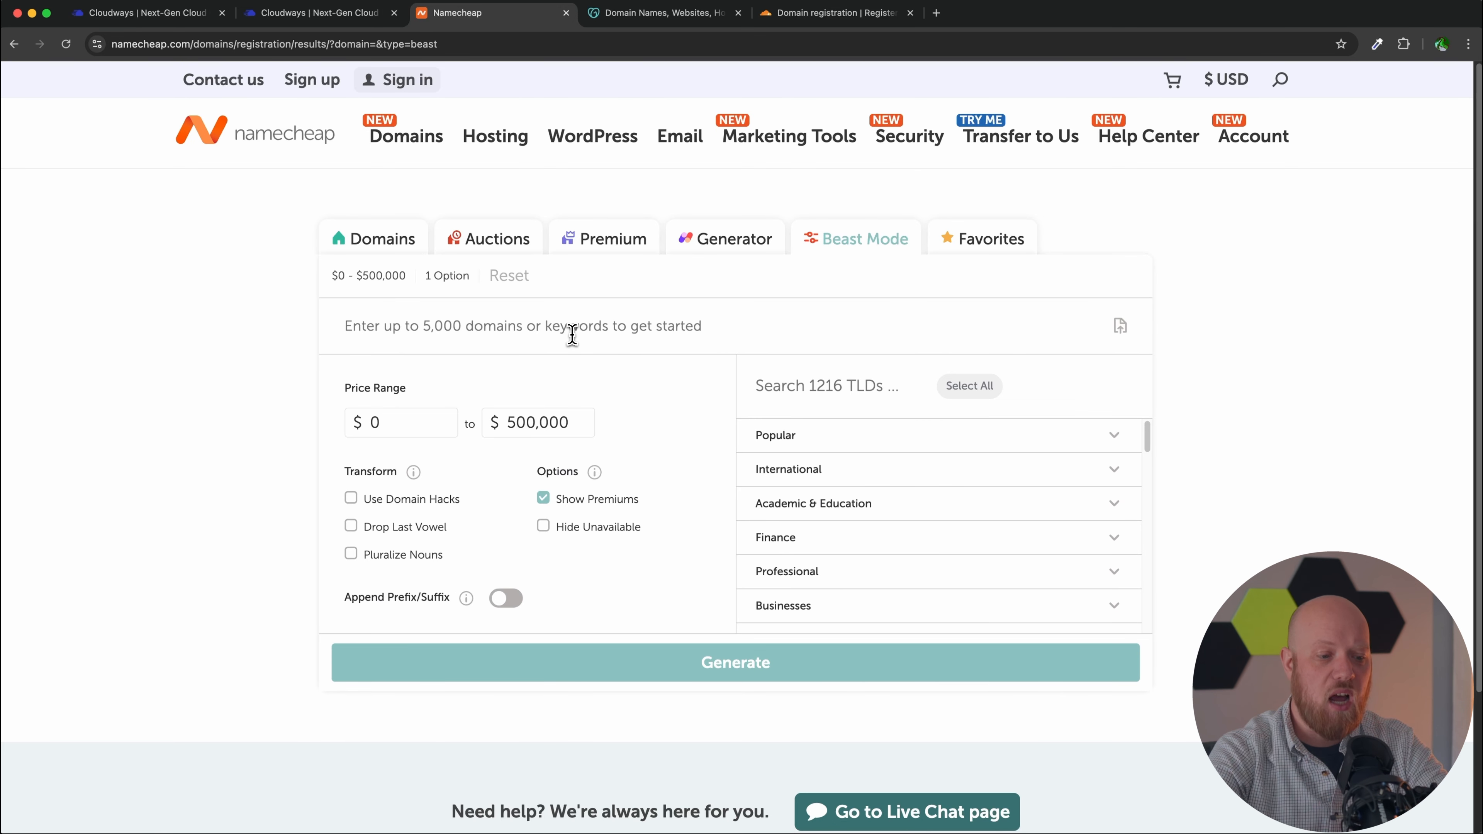
# Return to Cloudflare and examine the searched domain's price and the suggested alternative extensions with their prices
pyautogui.click(784, 24)
pyautogui.moveTo(642, 444); pyautogui.dragTo(381, 455)
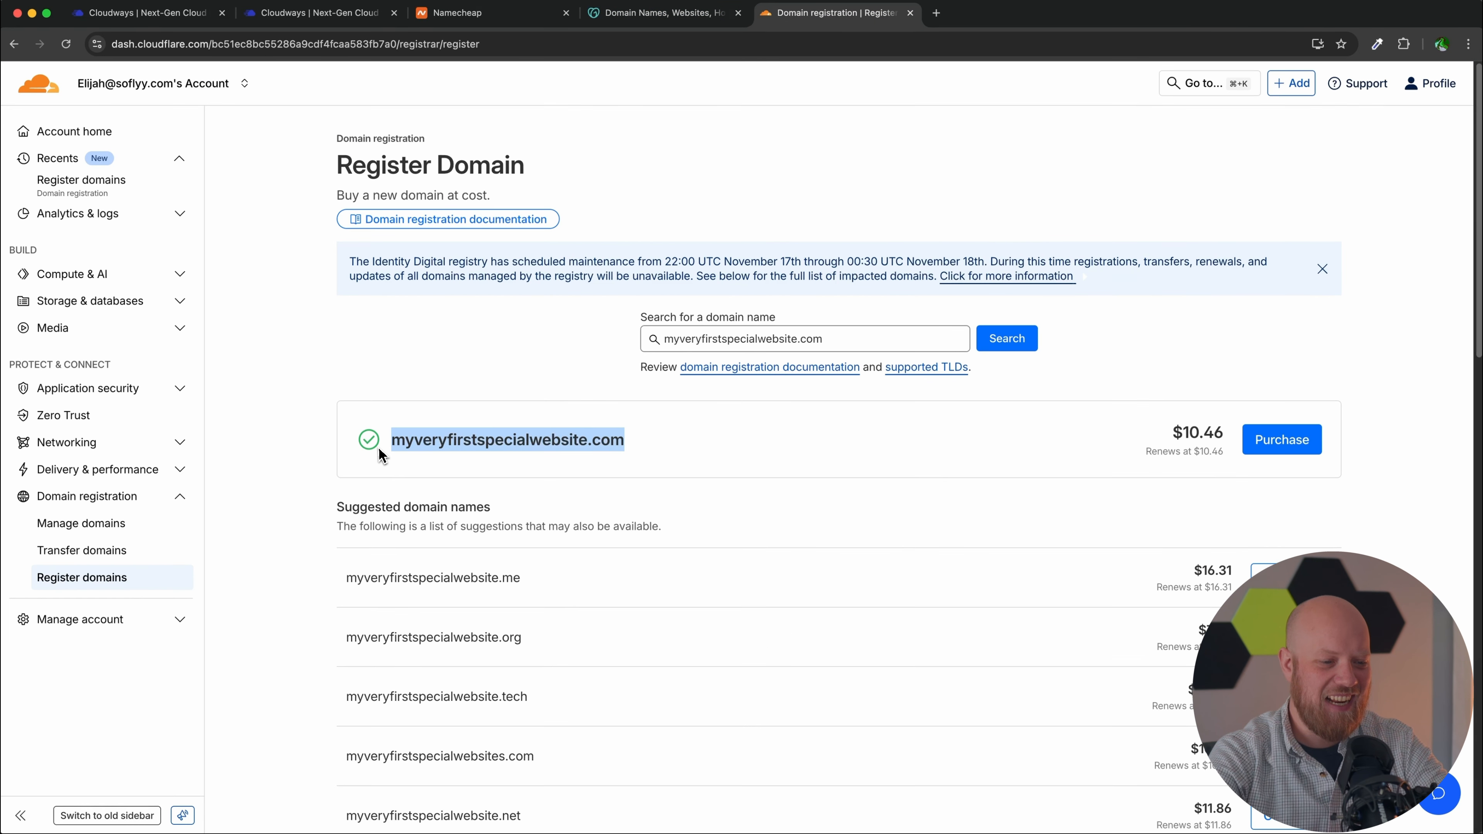
pyautogui.click(707, 436)
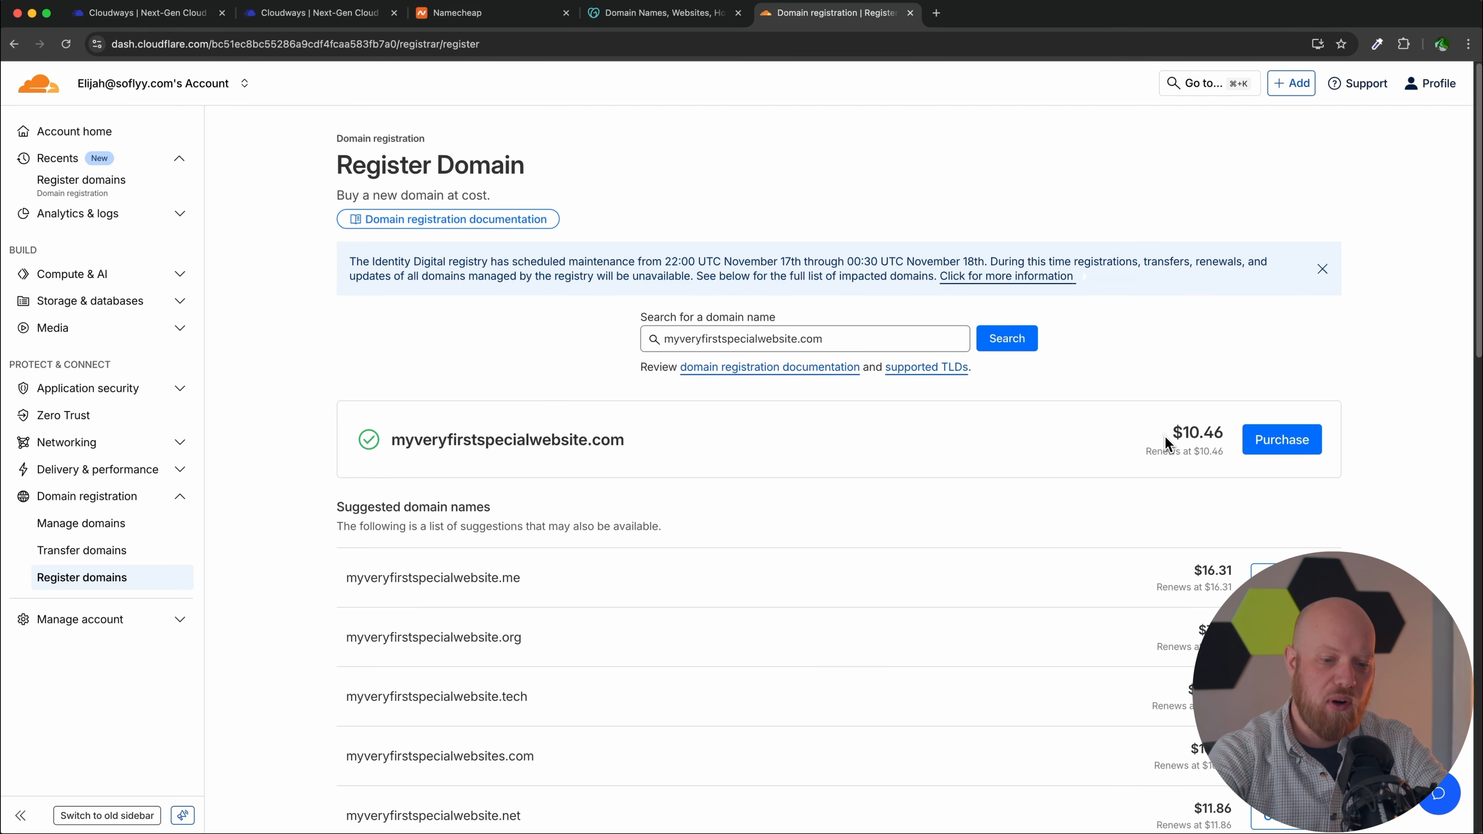
pyautogui.moveTo(1165, 443); pyautogui.dragTo(1225, 464)
pyautogui.click(1220, 466)
pyautogui.scroll(-5, 1069, 474)
pyautogui.moveTo(531, 352); pyautogui.dragTo(500, 342)
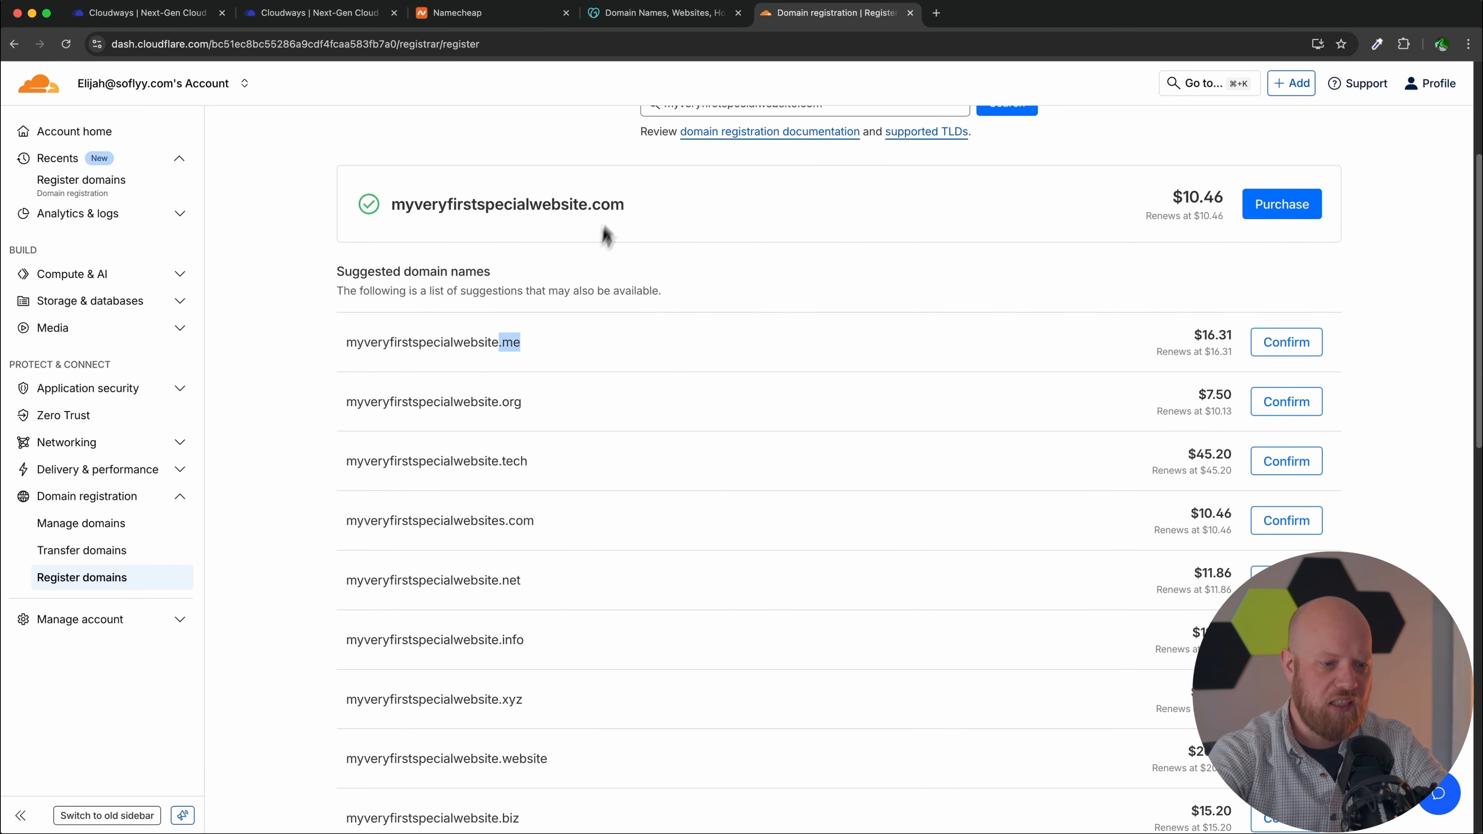
pyautogui.click(525, 349)
pyautogui.scroll(-1, 534, 476)
pyautogui.scroll(-9, 534, 476)
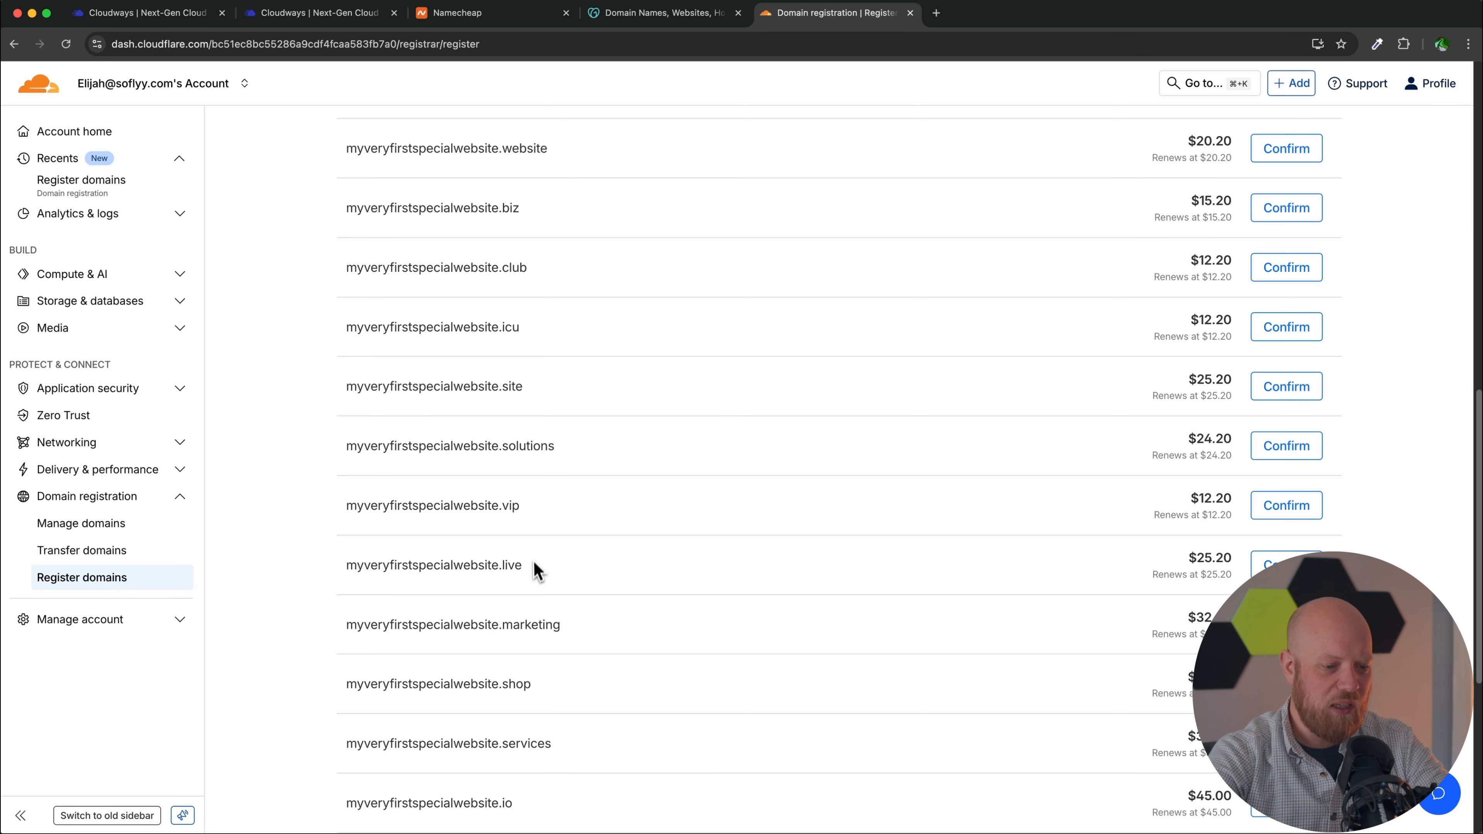
pyautogui.scroll(-5, 533, 567)
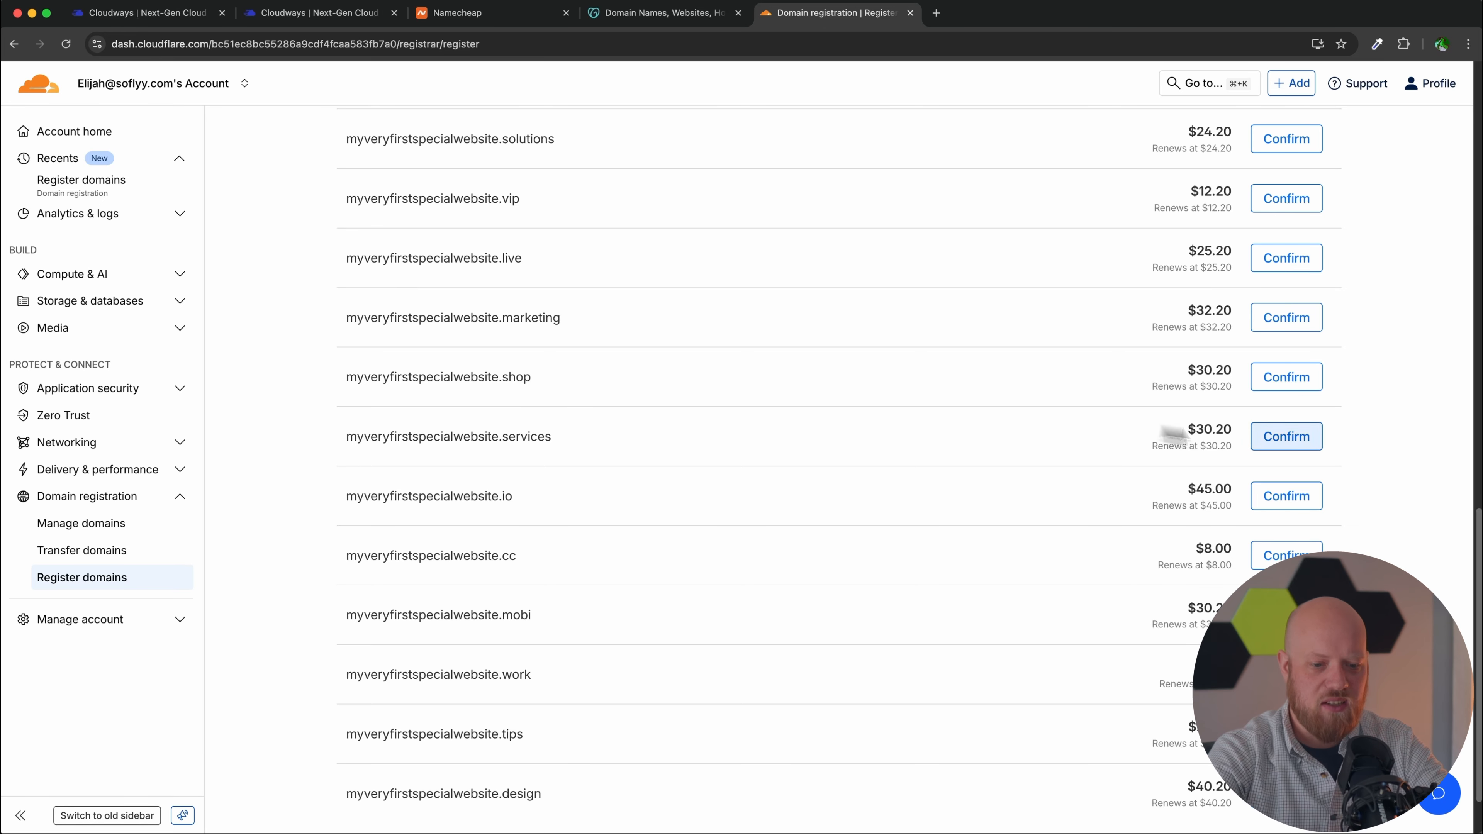
pyautogui.scroll(15, 1215, 540)
pyautogui.scroll(4, 1215, 540)
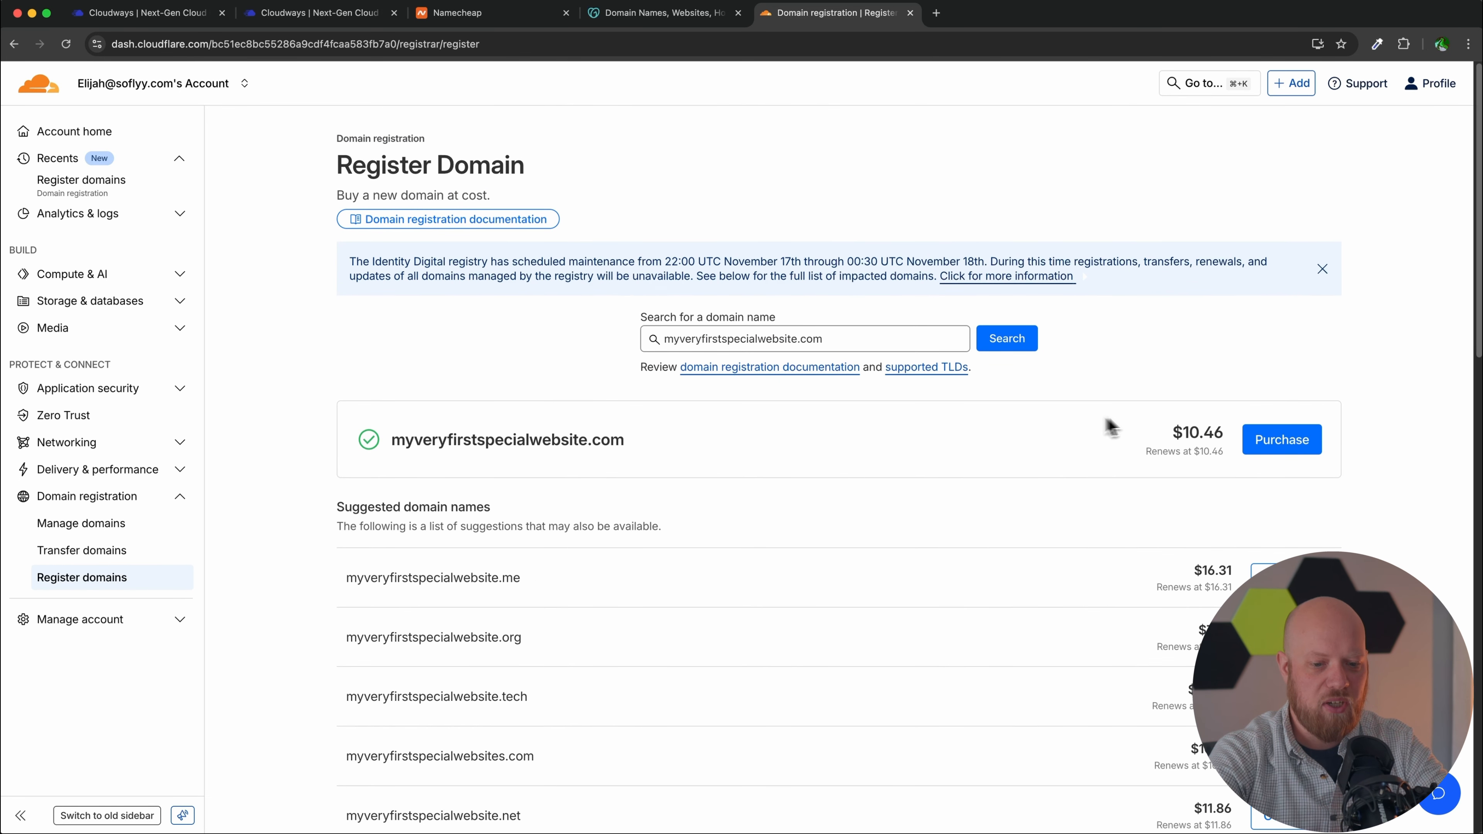
# Start the purchase of myveryfirstspecialwebsite.com and check the available registration periods, keeping the 1-year option
pyautogui.click(1291, 439)
pyautogui.click(700, 413)
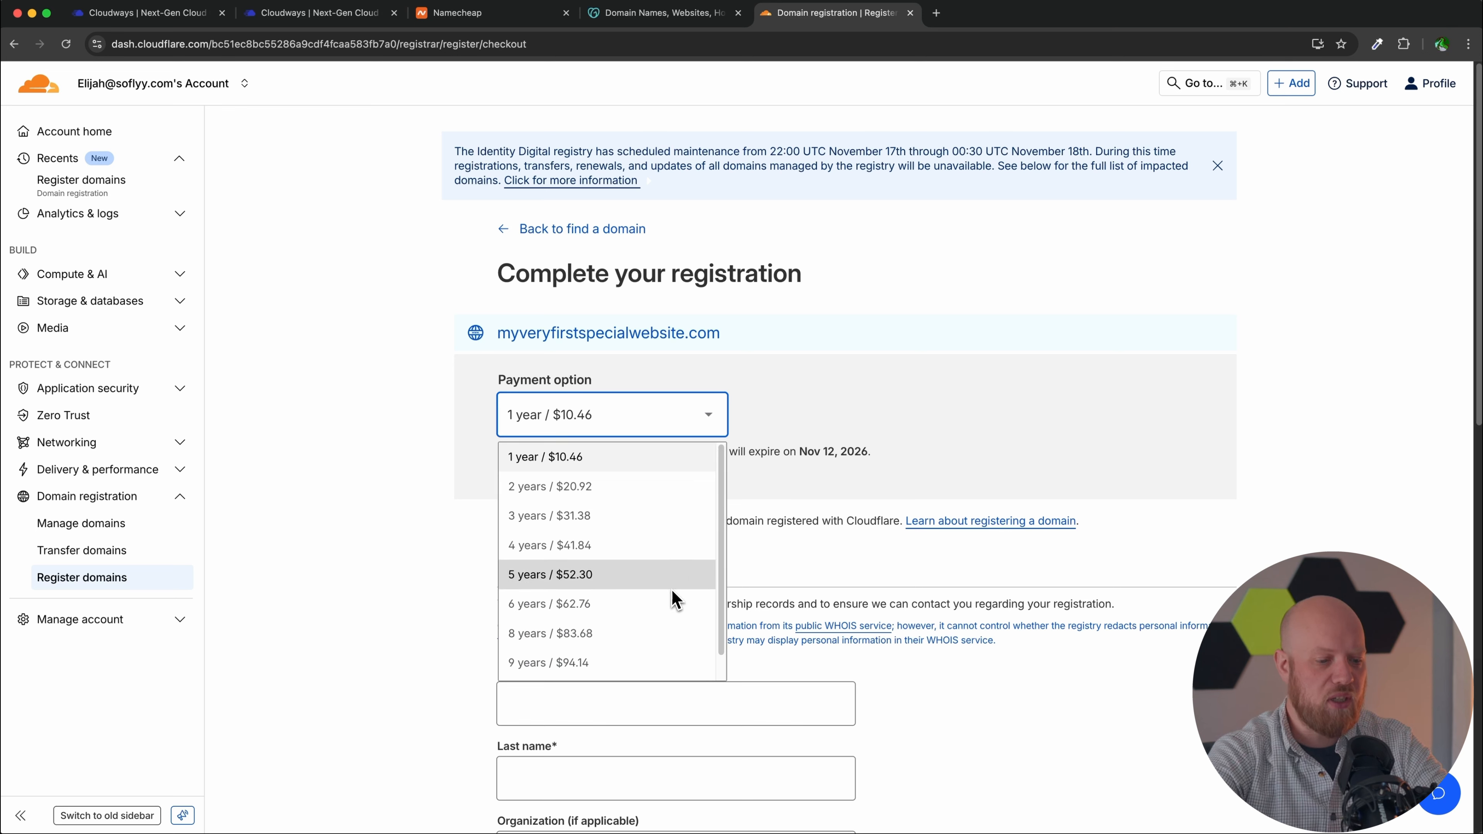
pyautogui.scroll(-2, 671, 590)
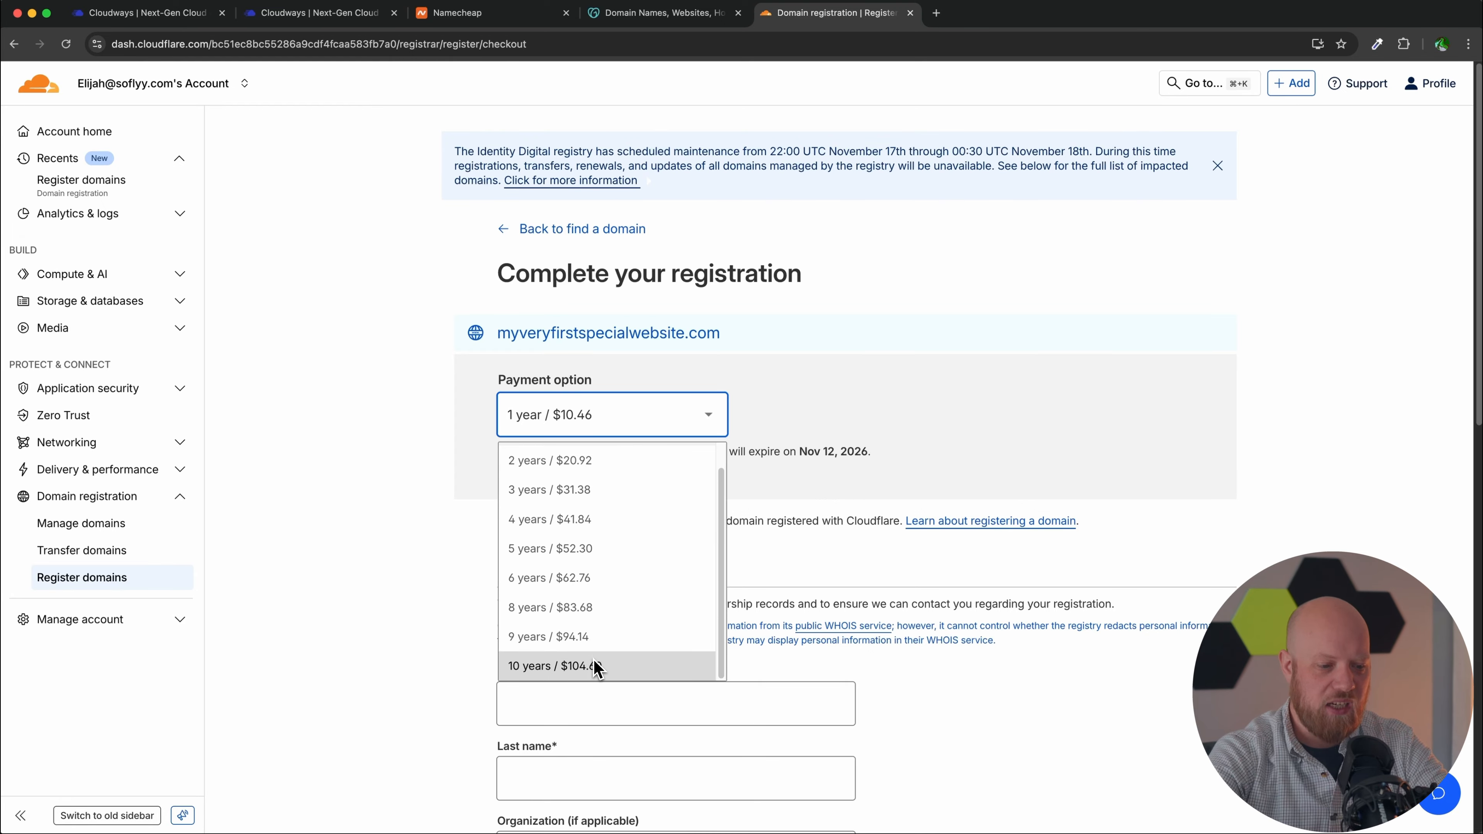
pyautogui.click(803, 452)
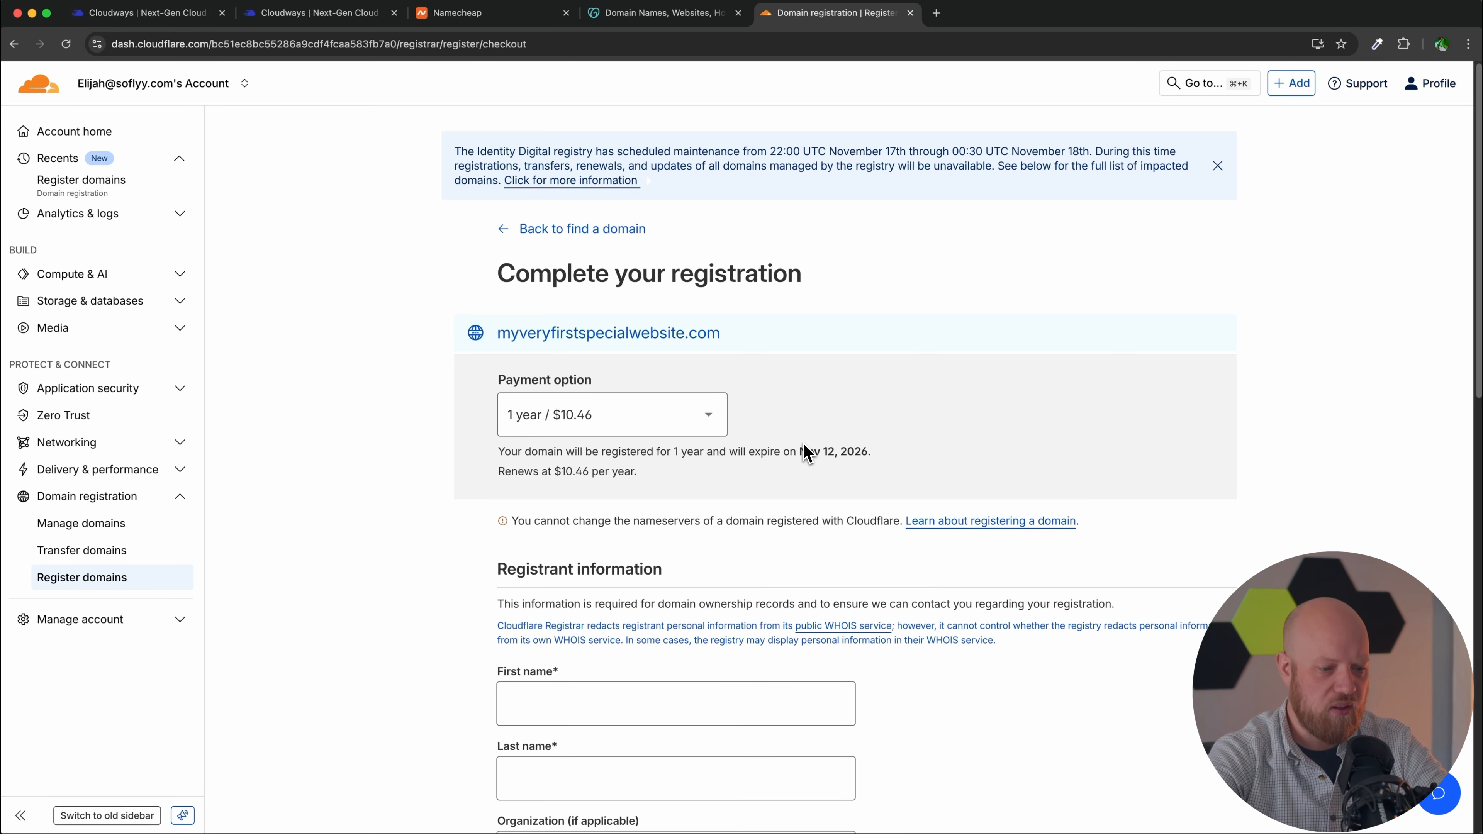
# Review the registrant information fields and payment methods on the domain checkout form
pyautogui.scroll(-8, 804, 452)
pyautogui.scroll(2, 804, 450)
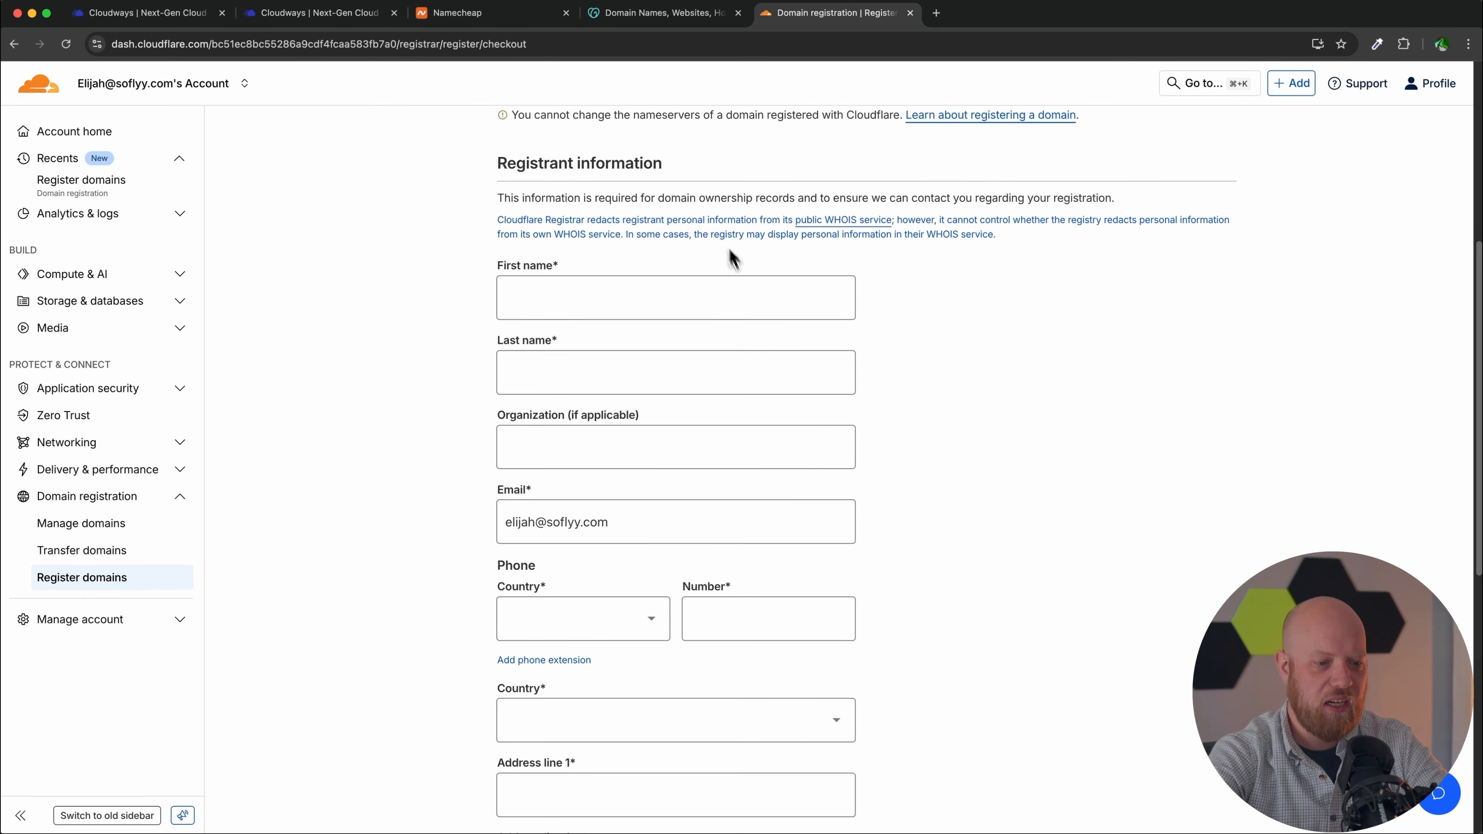
pyautogui.scroll(-10, 759, 379)
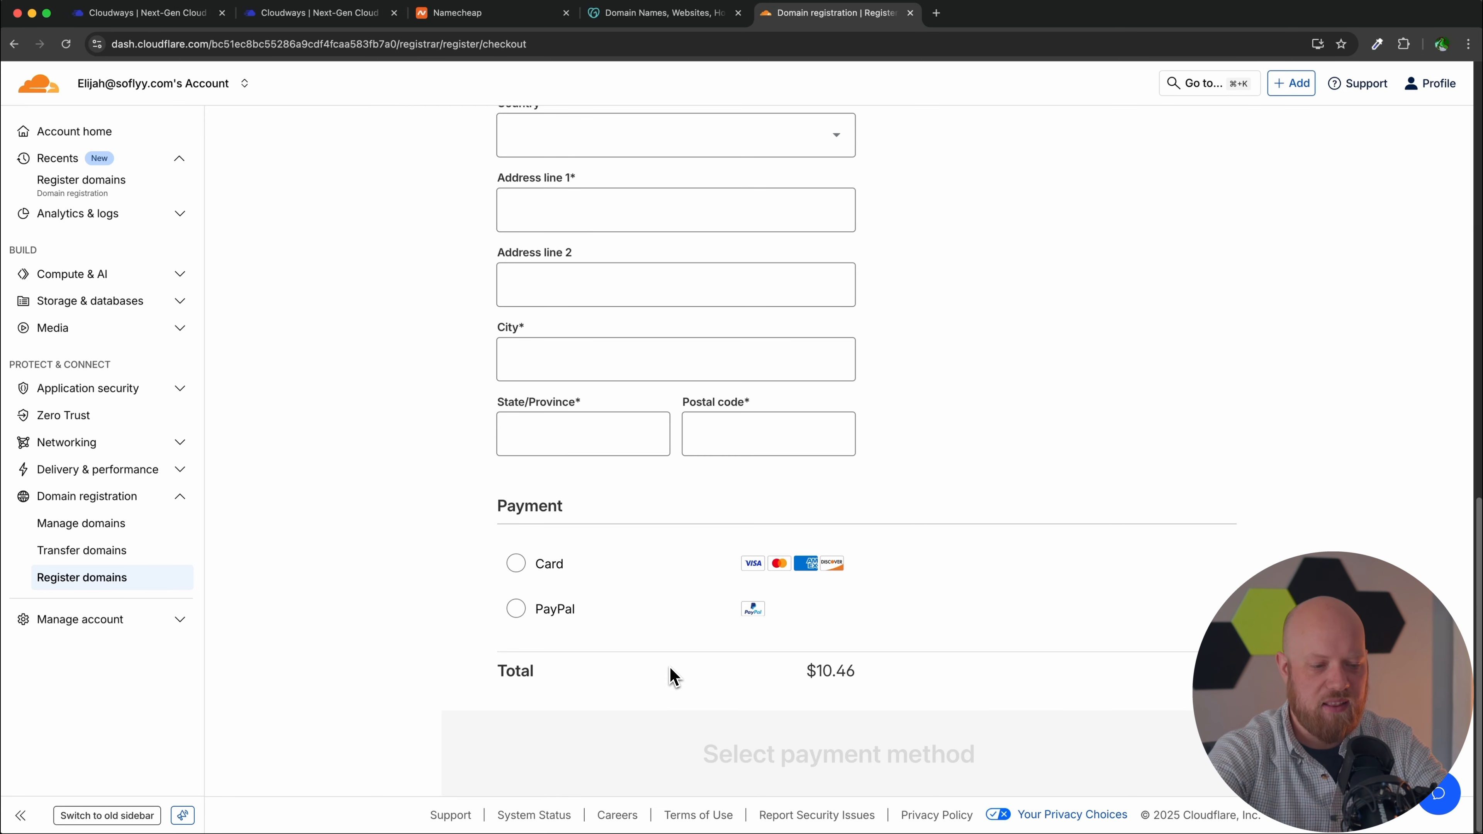
pyautogui.scroll(10, 673, 677)
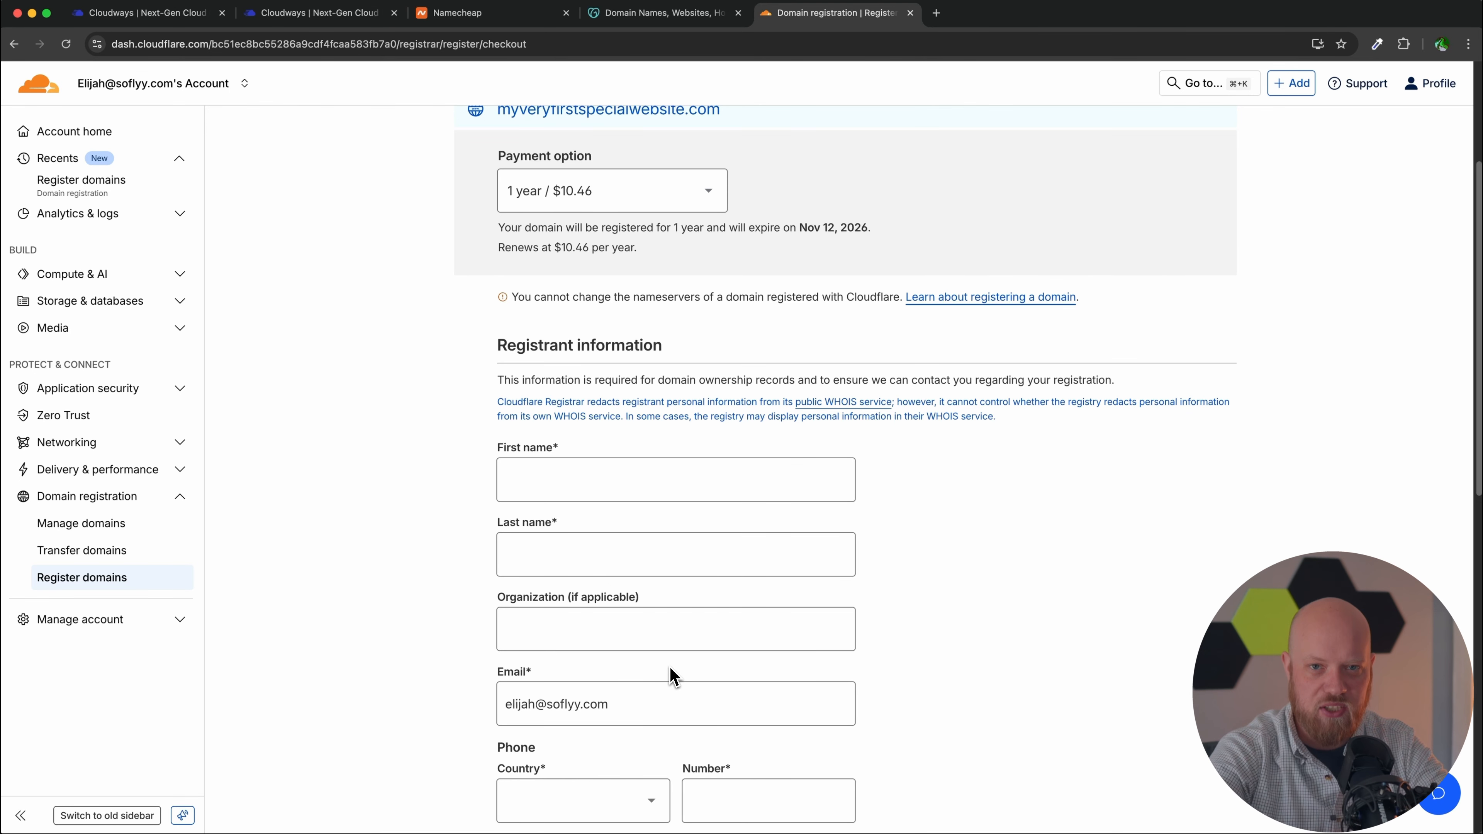
pyautogui.scroll(-10, 672, 676)
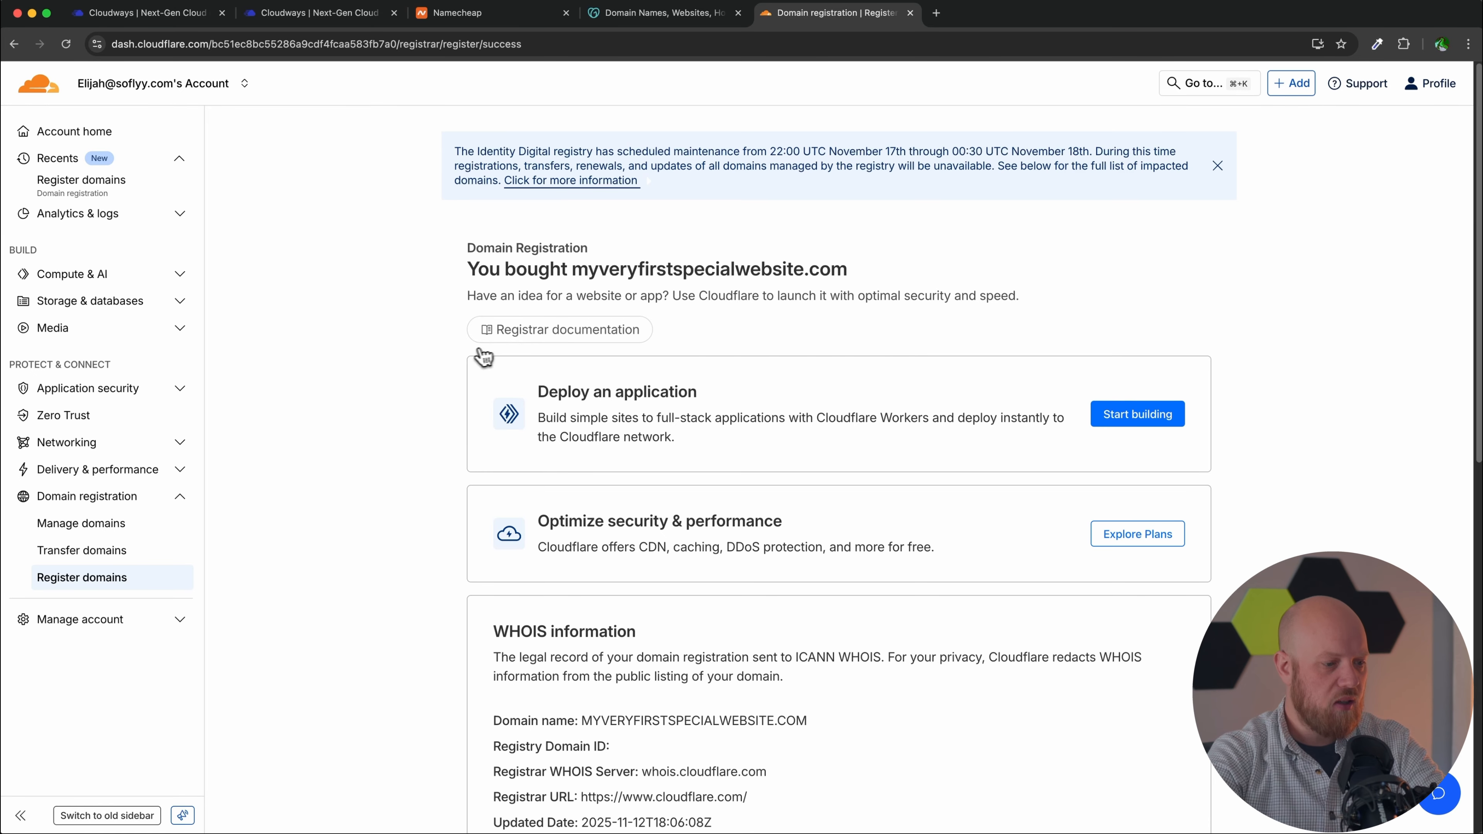
# Open the management page of myveryfirstspecialwebsite.com and go to its DNS records
pyautogui.click(87, 524)
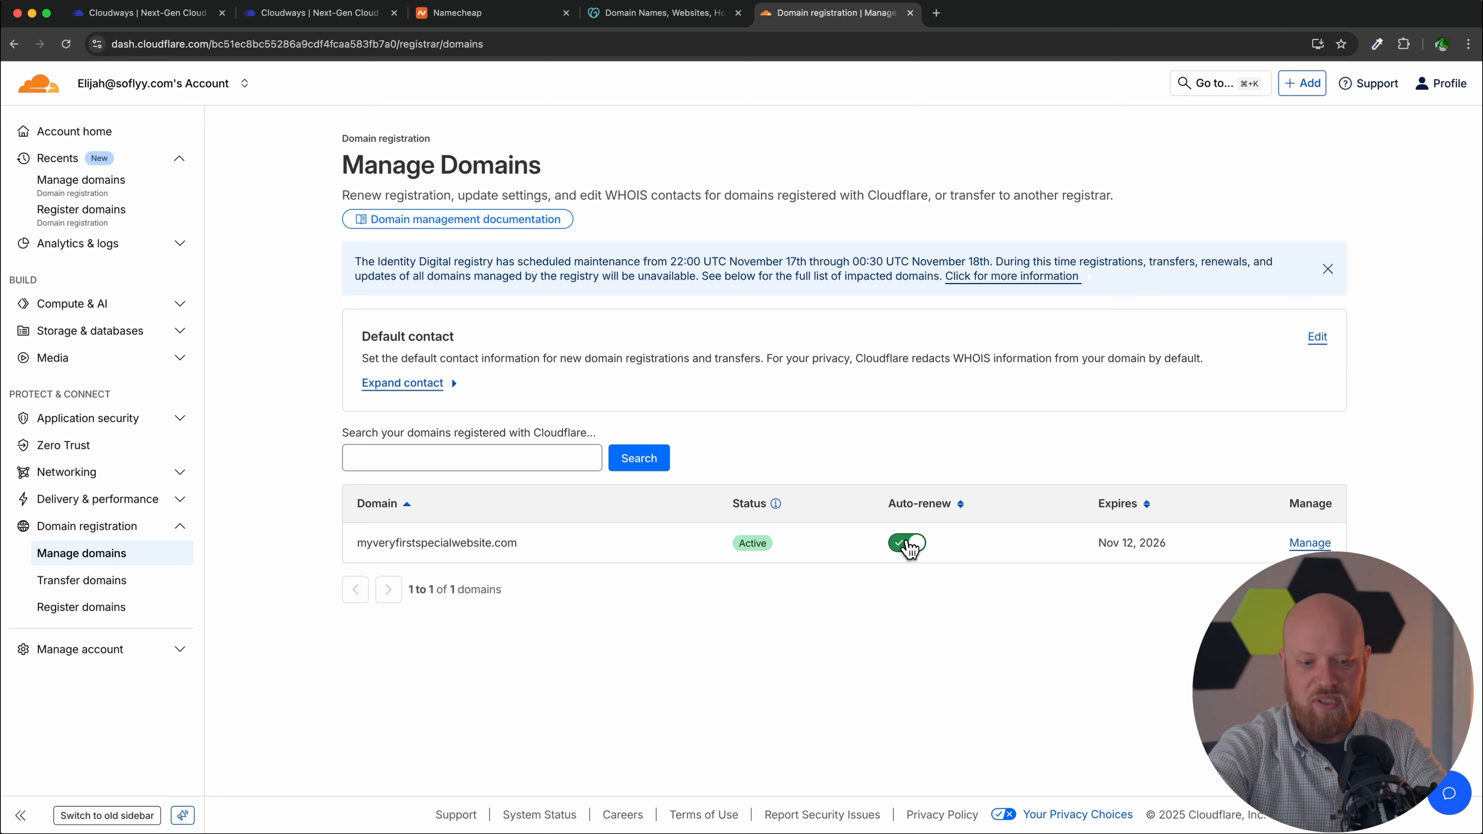
pyautogui.click(1313, 544)
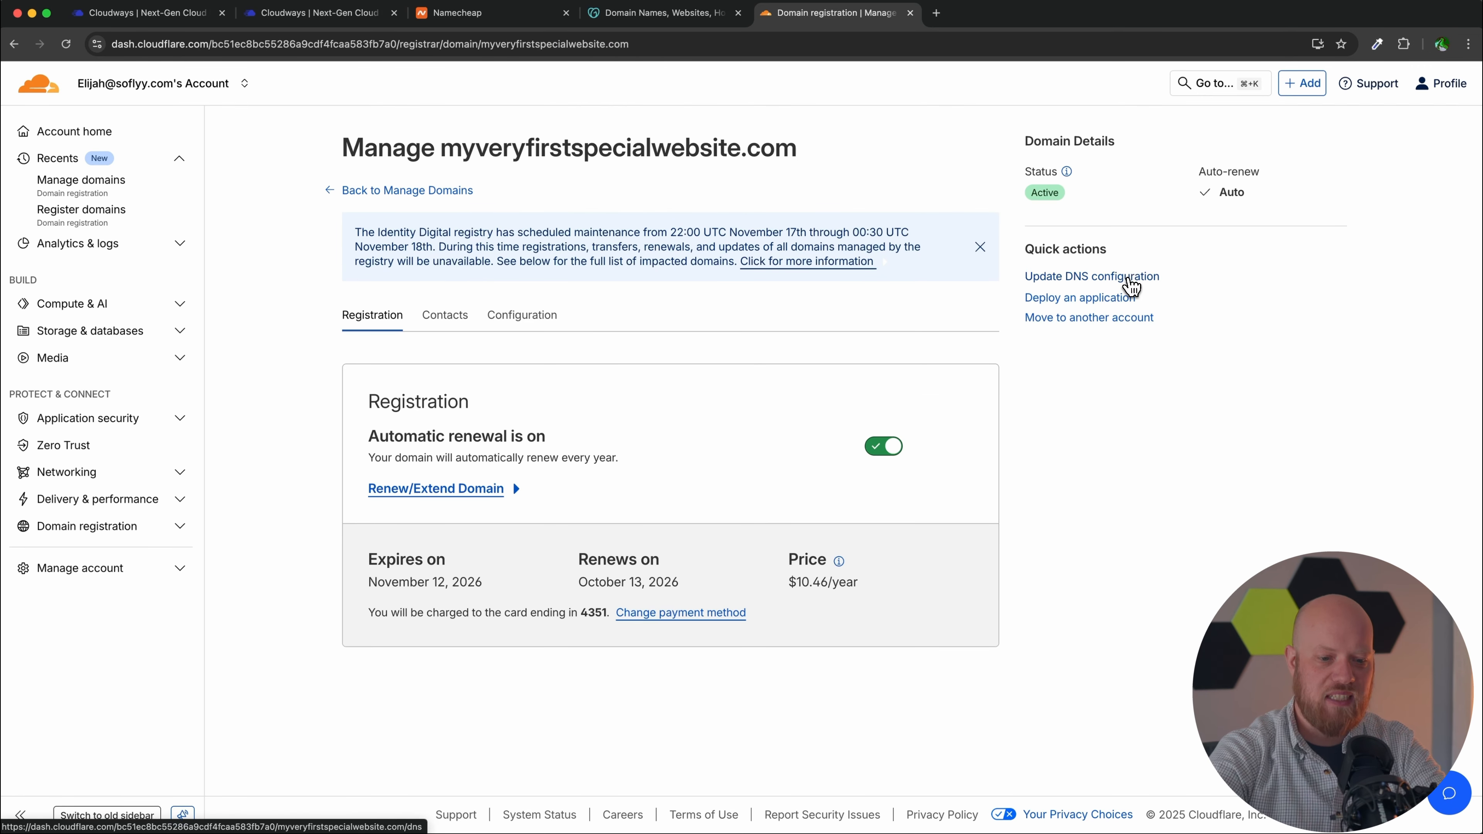
pyautogui.click(1131, 279)
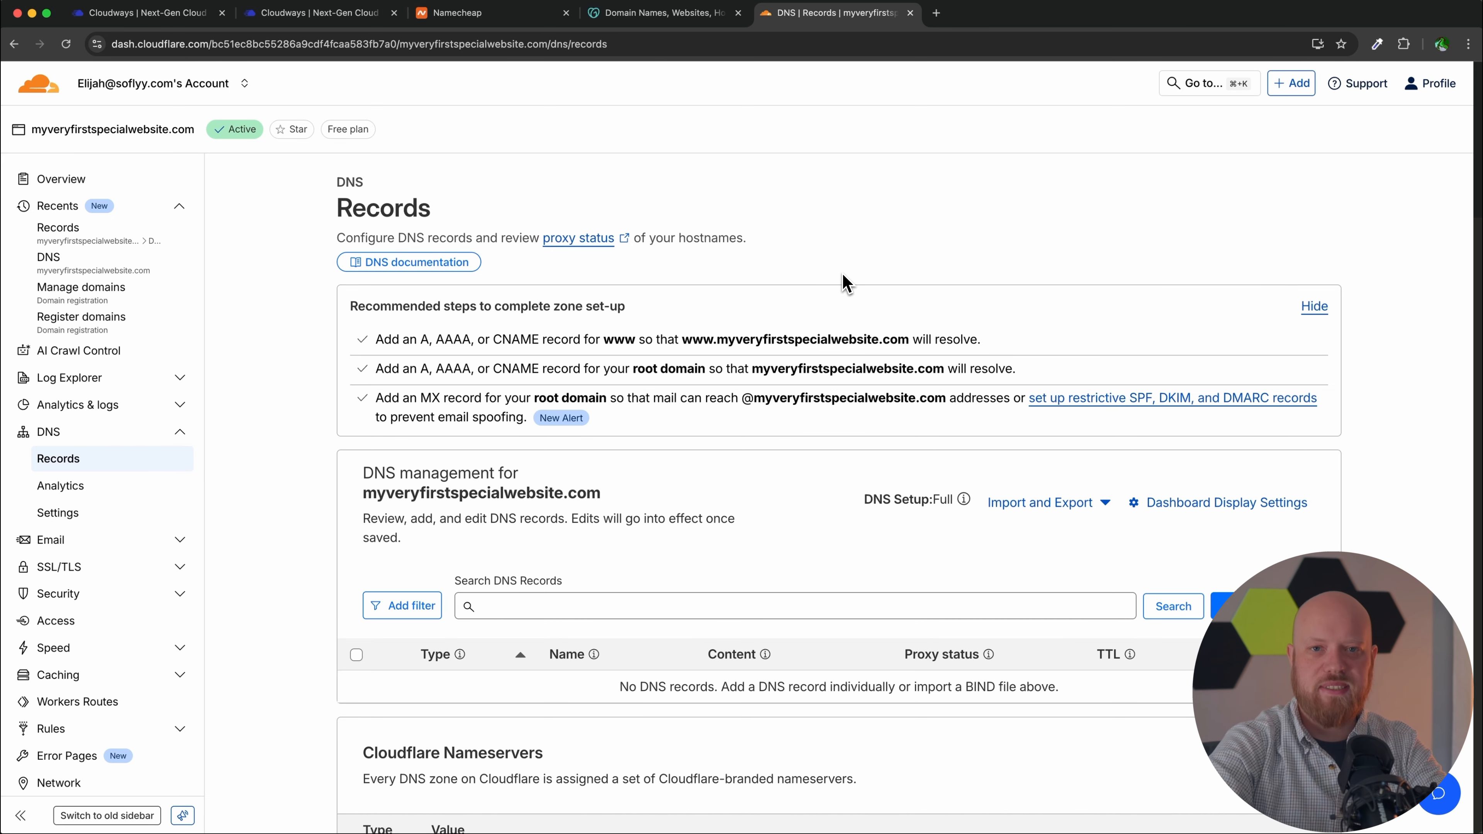
pyautogui.scroll(-5, 846, 284)
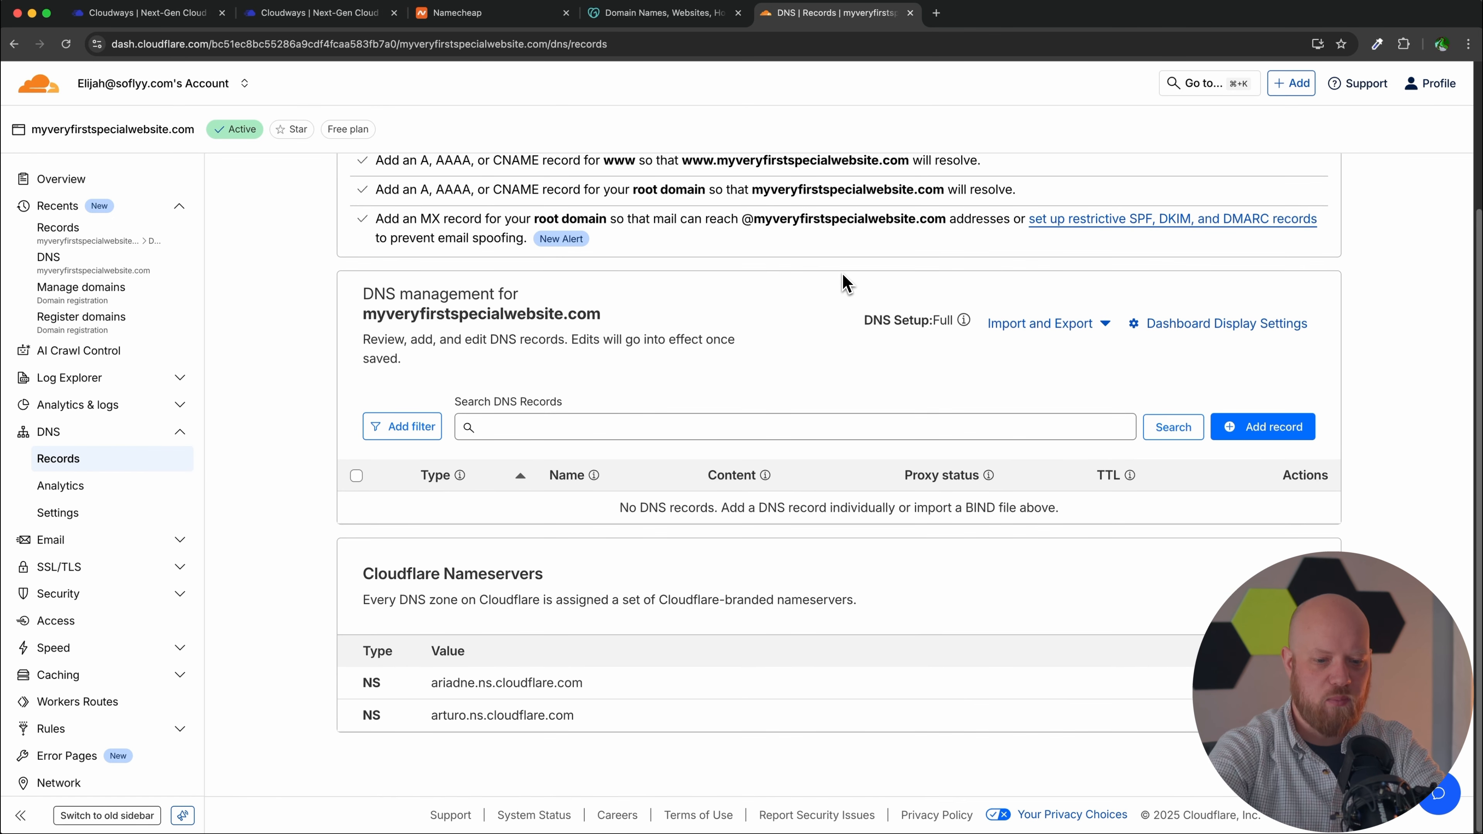
# Start a new A record for myveryfirstspecialwebsite.com and set its name to @ for the root domain
pyautogui.click(1281, 438)
pyautogui.scroll(-5, 887, 344)
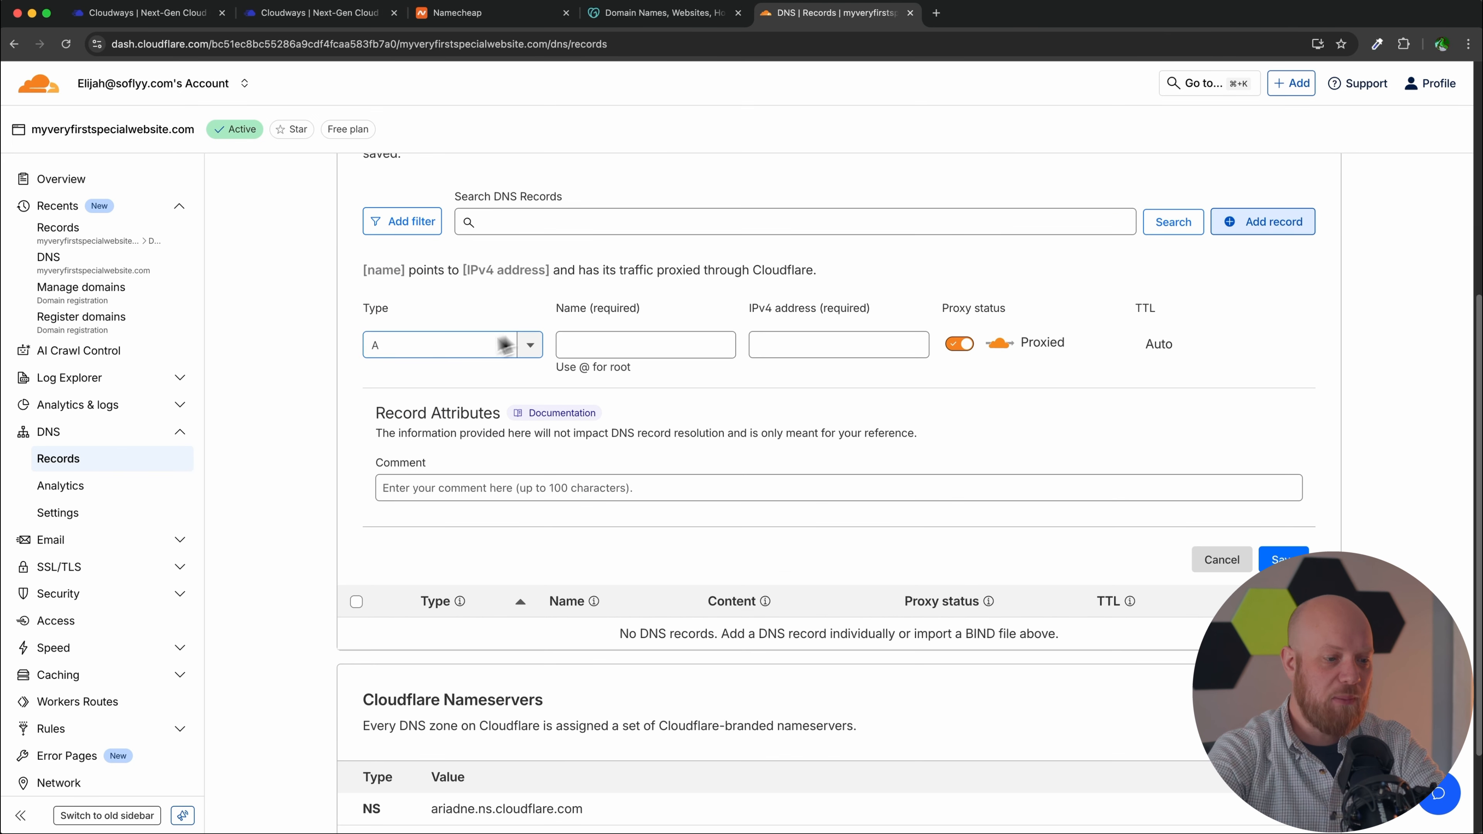
pyautogui.click(625, 342)
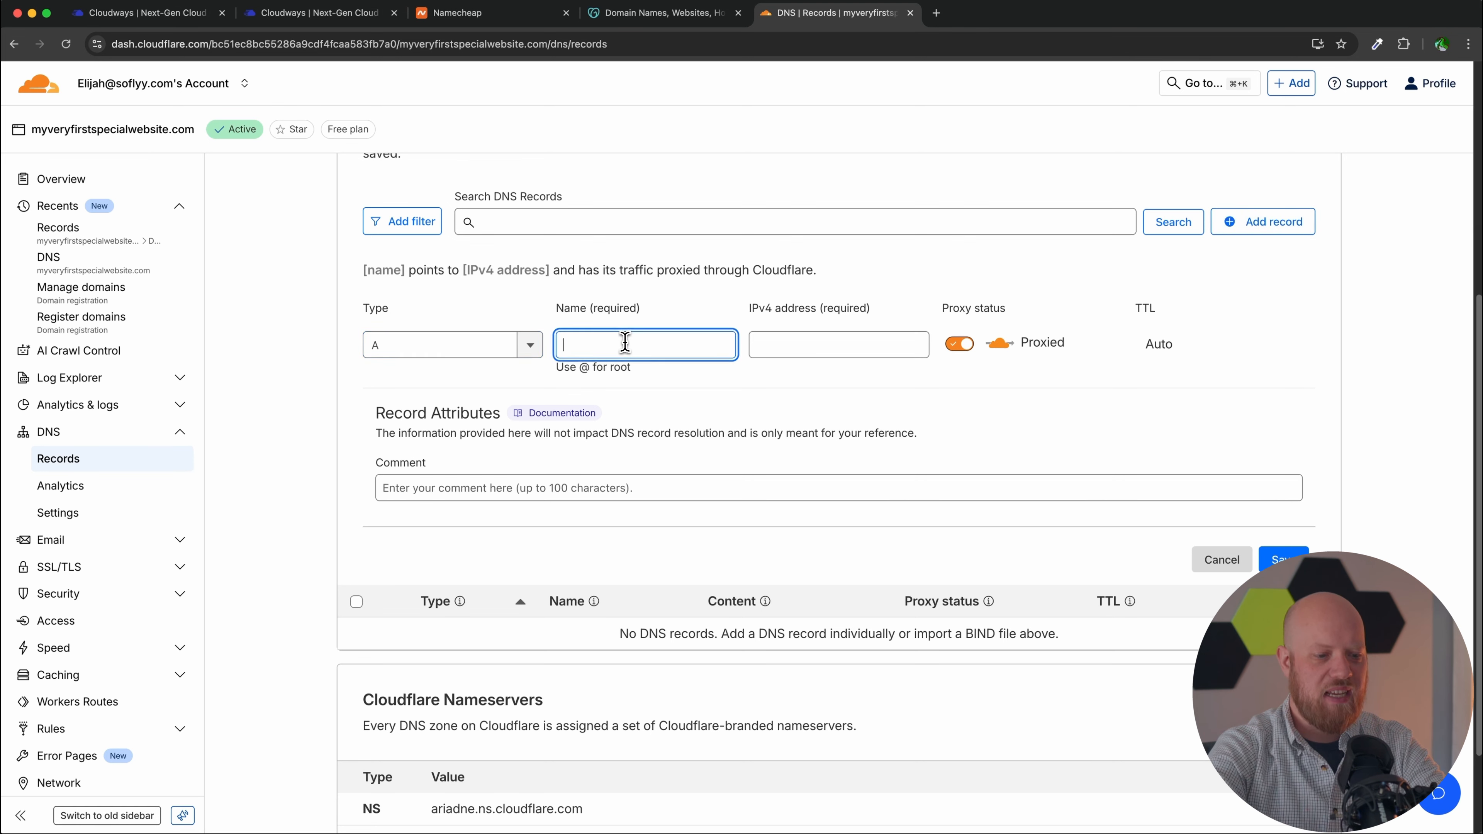
pyautogui.write('@')
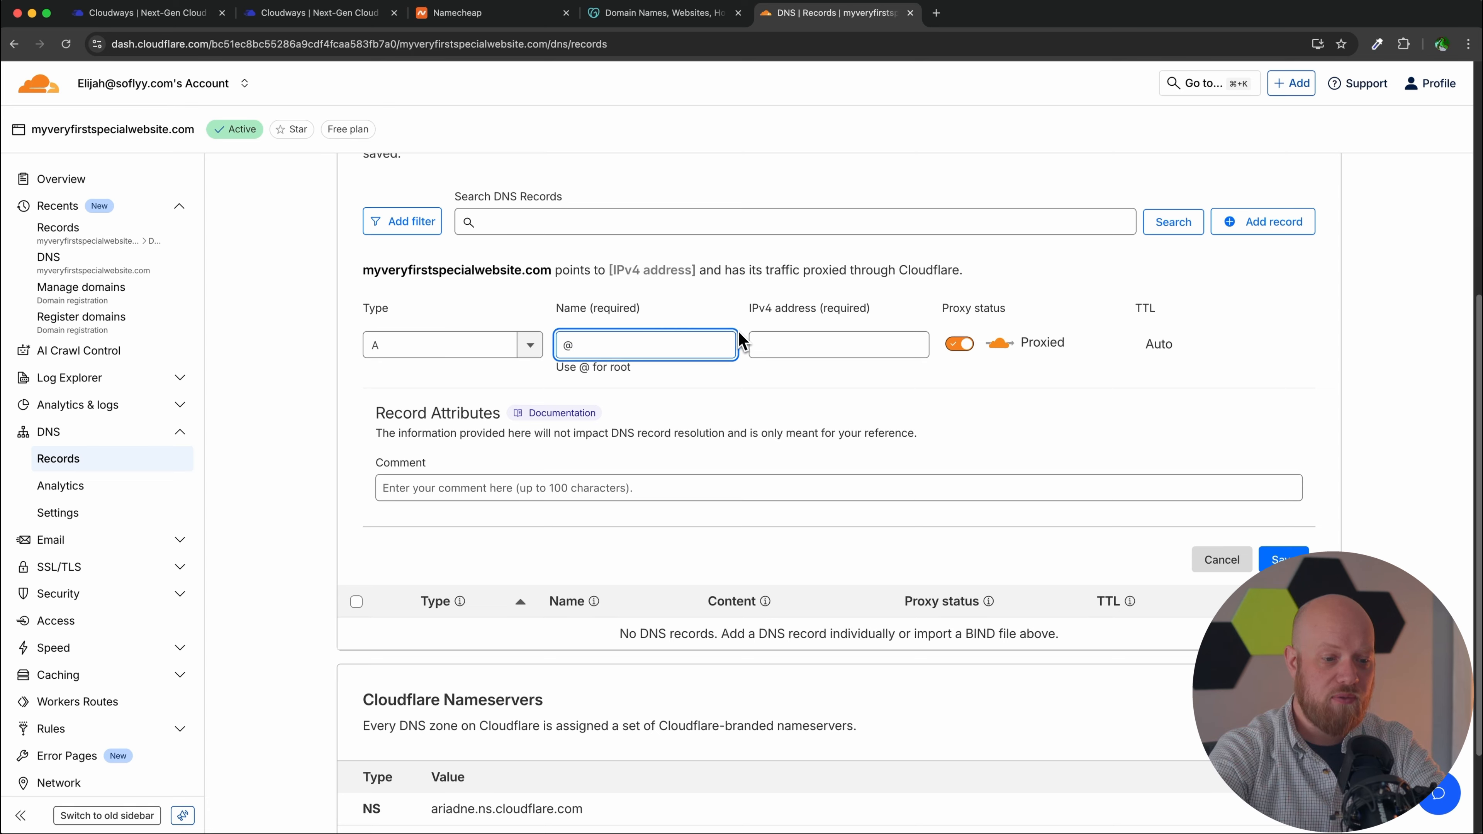
pyautogui.click(783, 348)
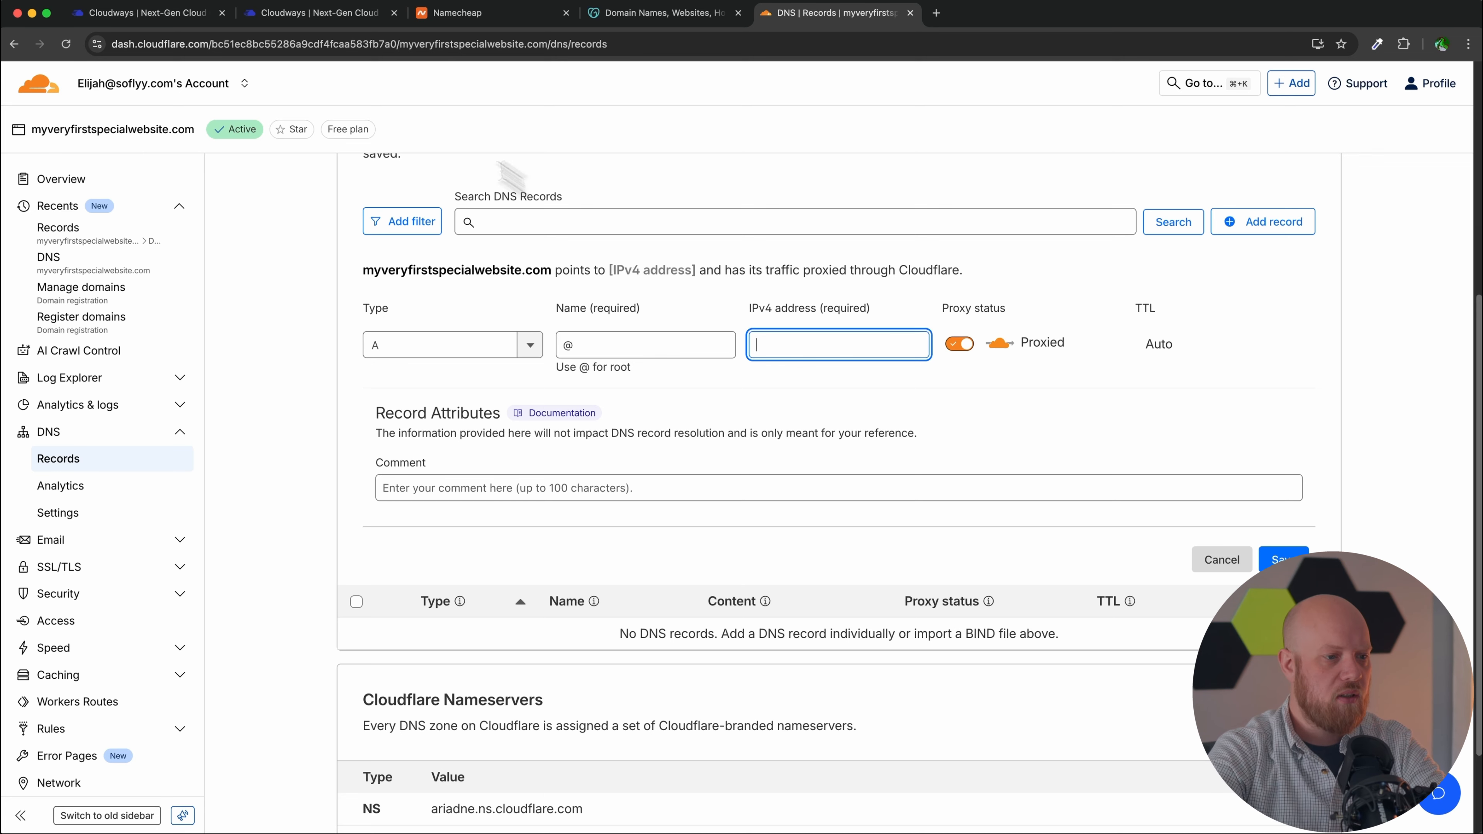
# Switch to Cloudways and get the public IP from the application credentials in My First Site's access details
pyautogui.click(338, 20)
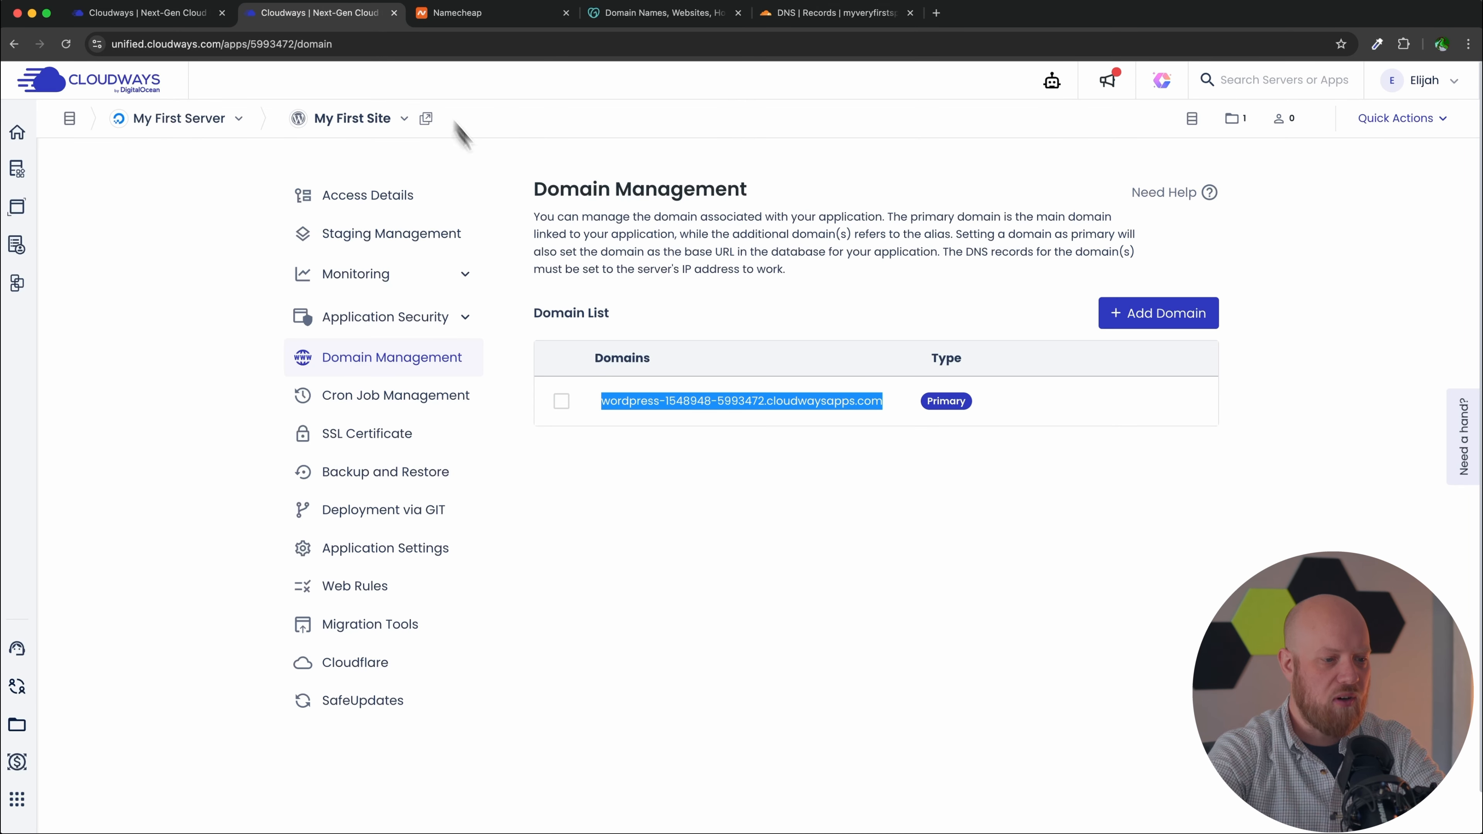
pyautogui.click(387, 205)
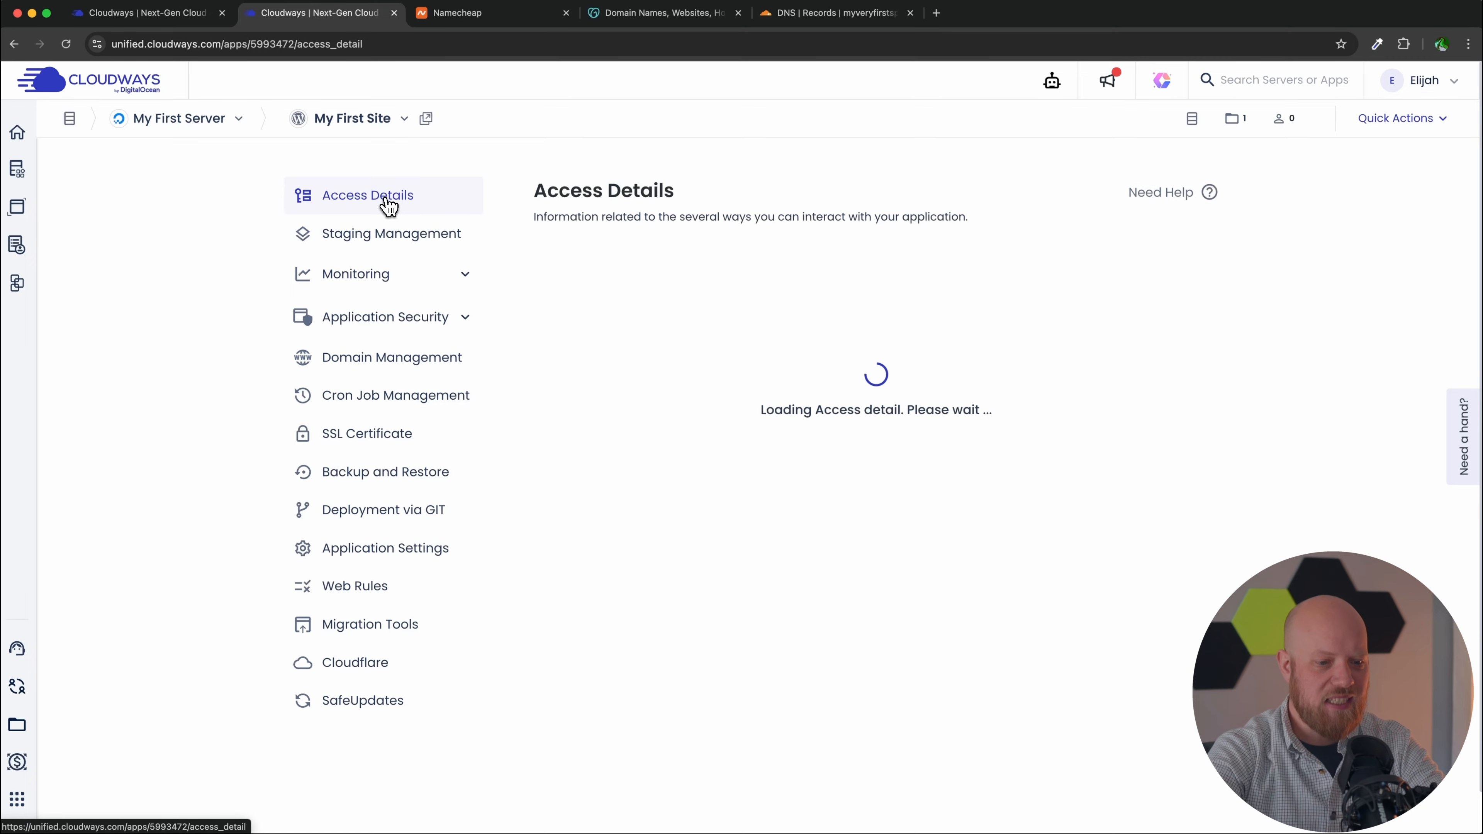
pyautogui.scroll(-7, 791, 301)
pyautogui.scroll(-1, 790, 301)
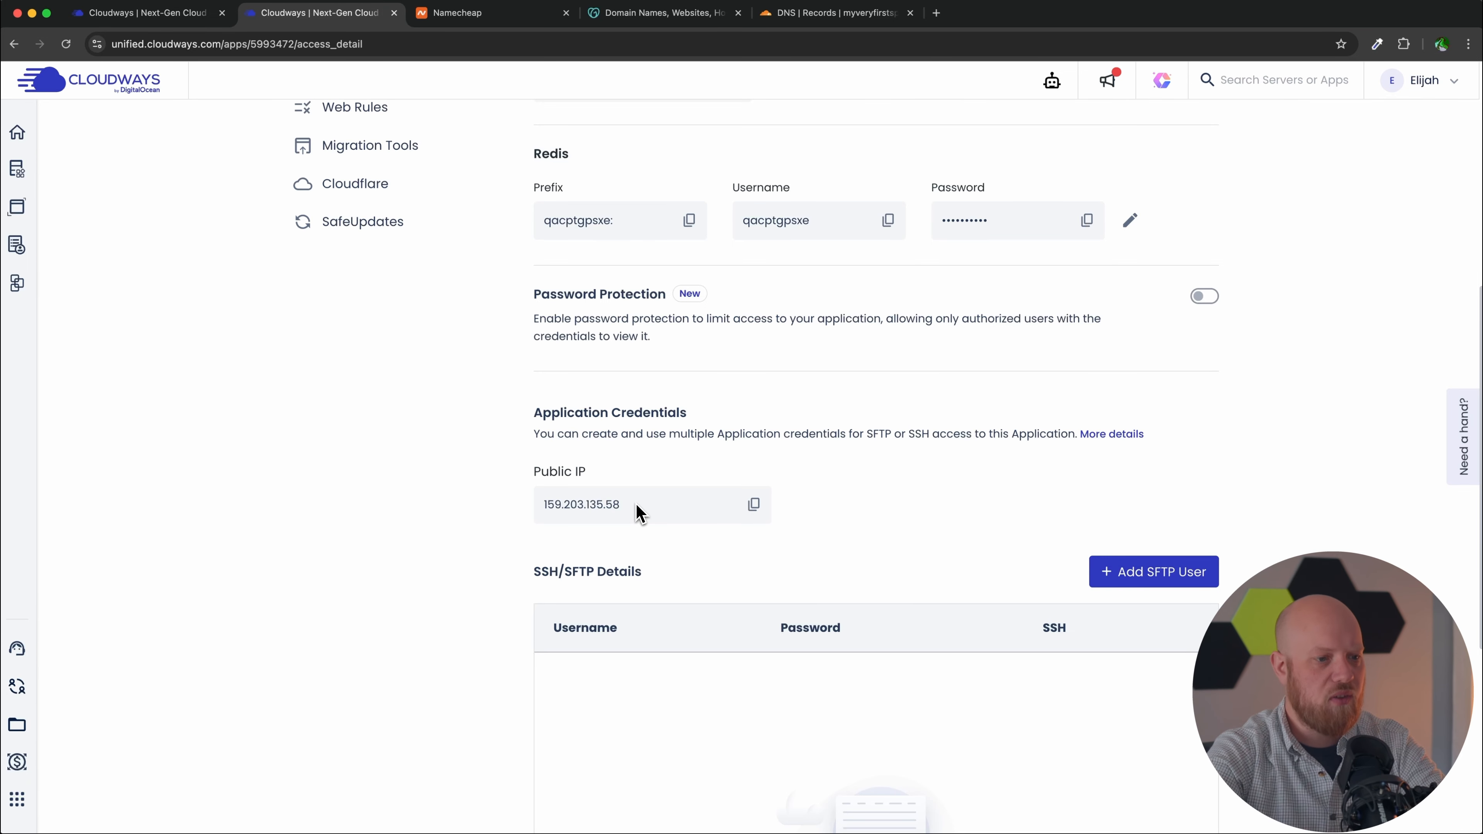
# Return to Cloudflare, set the A record's IPv4 address to 159.203.135.58 and save the record
pyautogui.click(828, 23)
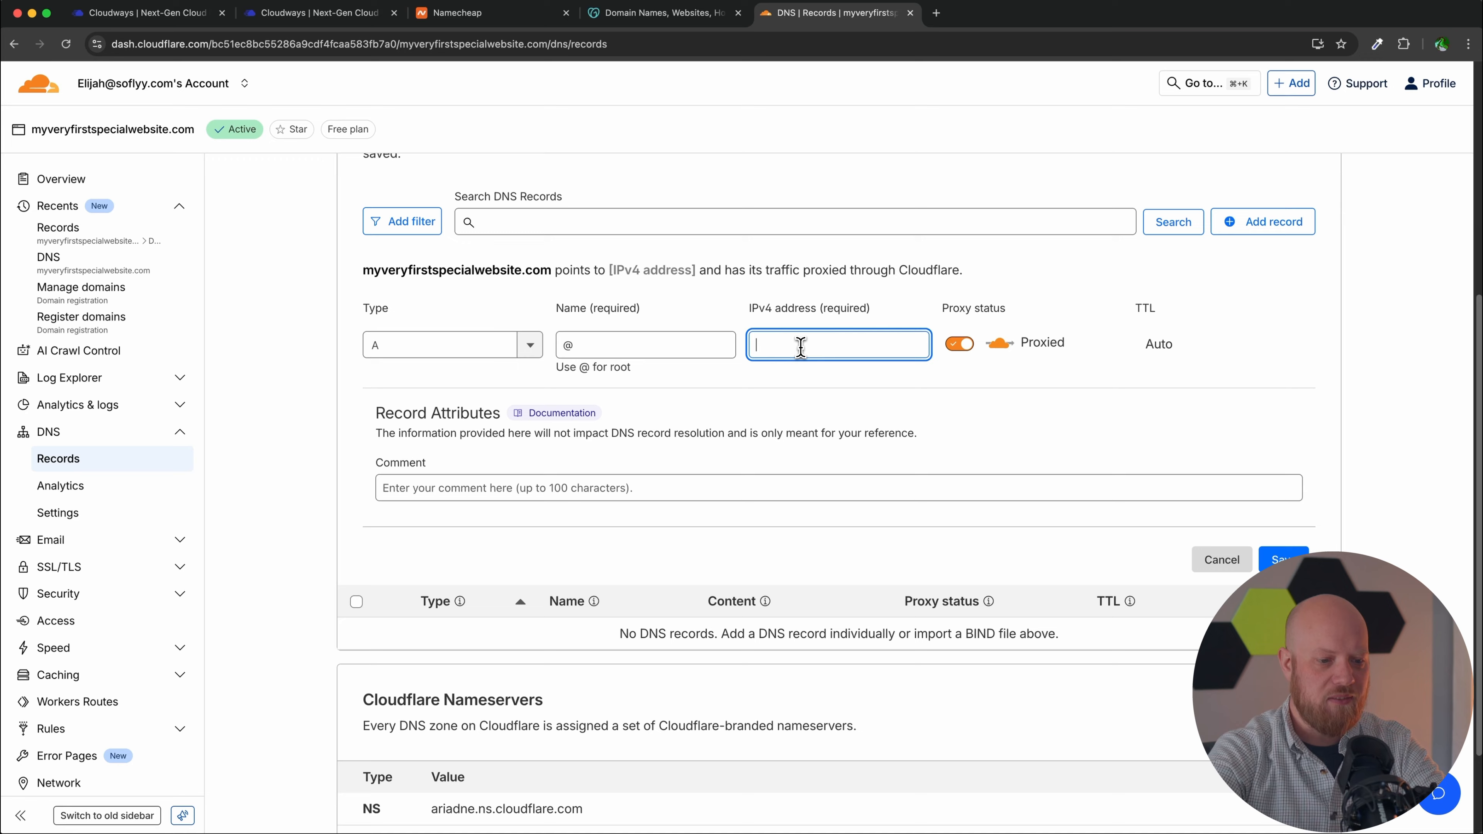
pyautogui.write('159.203.135.58')
pyautogui.scroll(1, 972, 471)
pyautogui.press('Return')
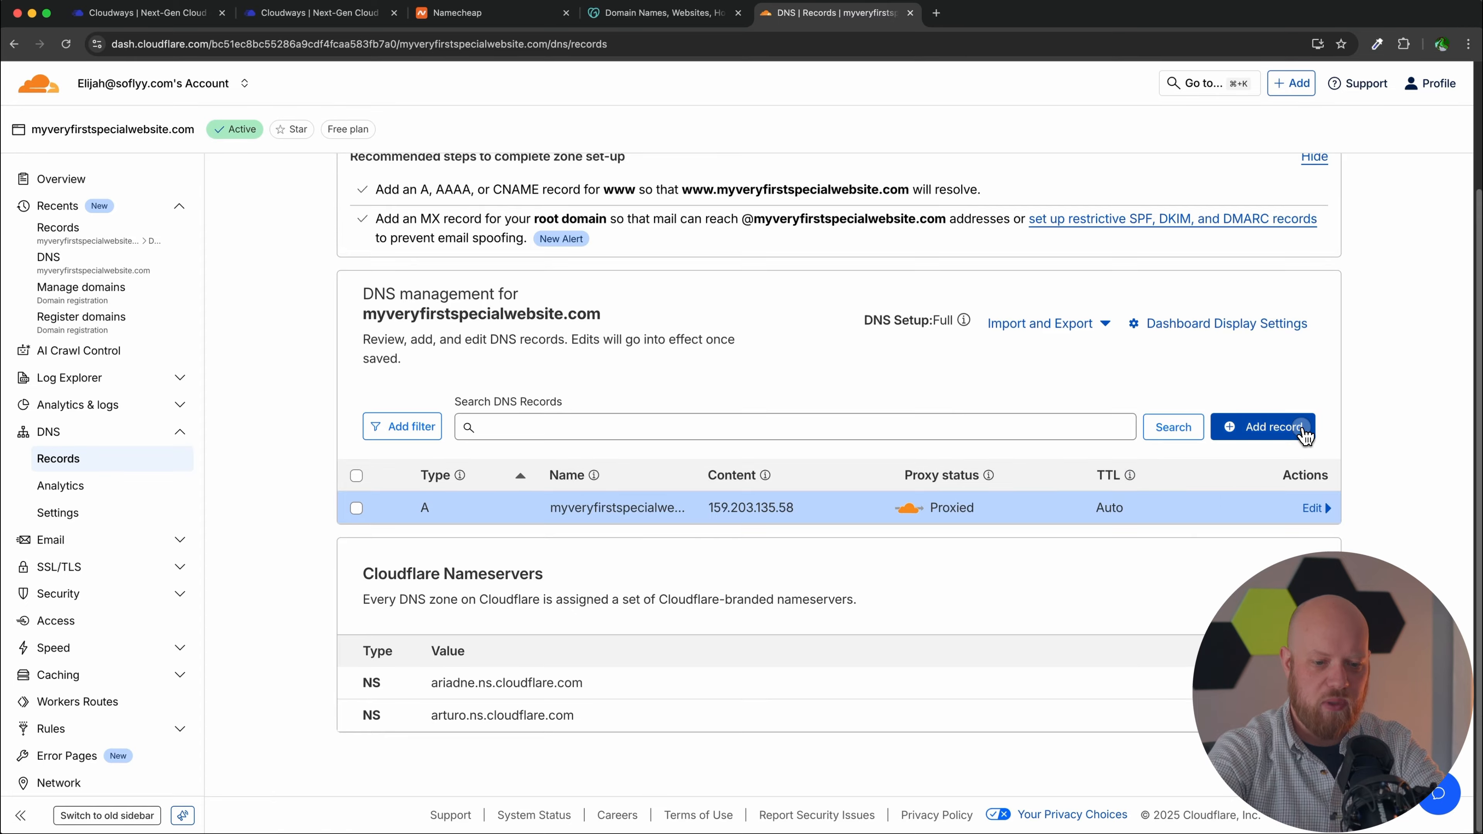
pyautogui.click(1308, 429)
pyautogui.click(514, 403)
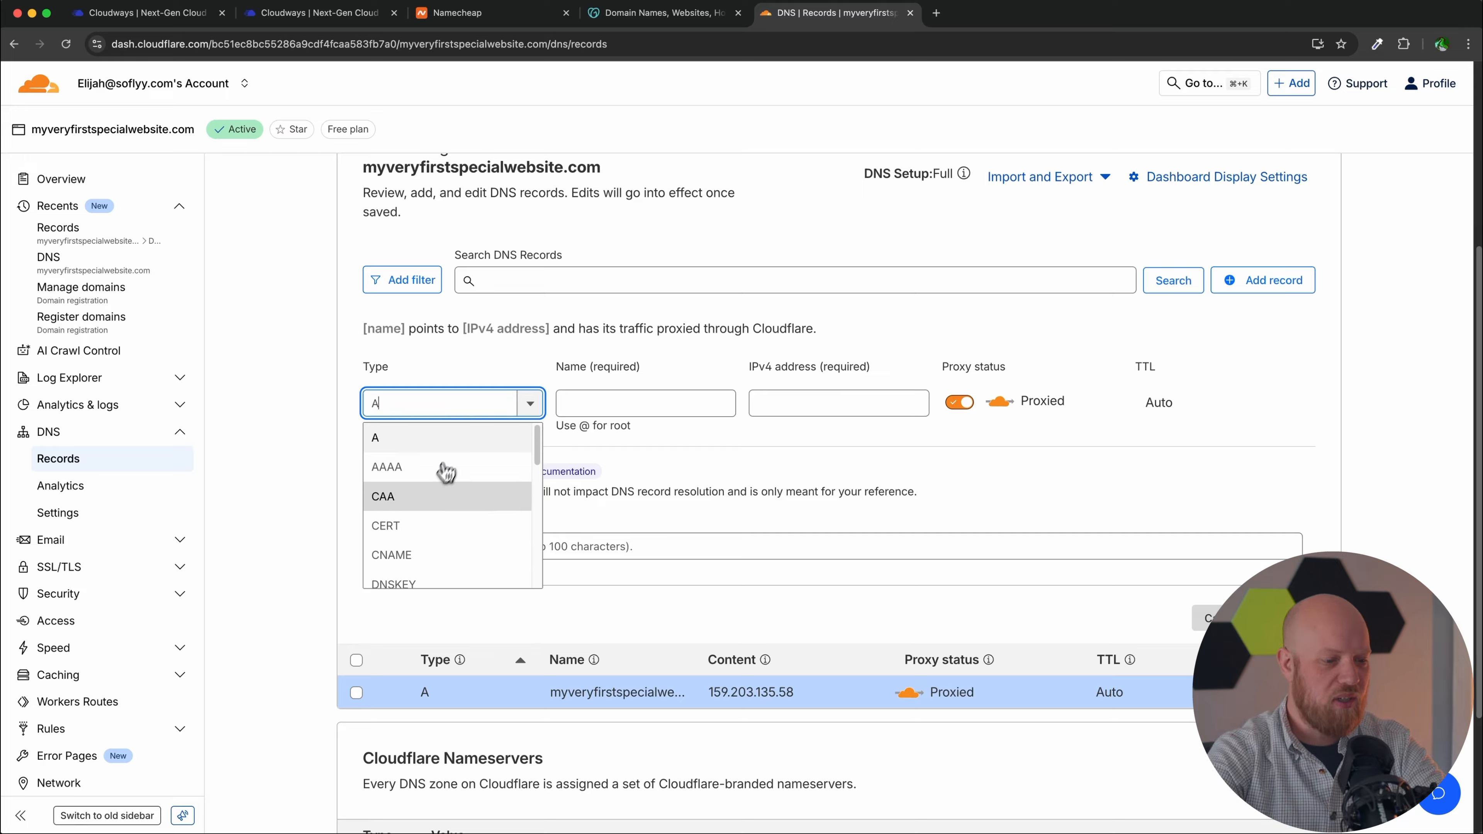
pyautogui.click(412, 552)
pyautogui.click(599, 402)
pyautogui.write('www')
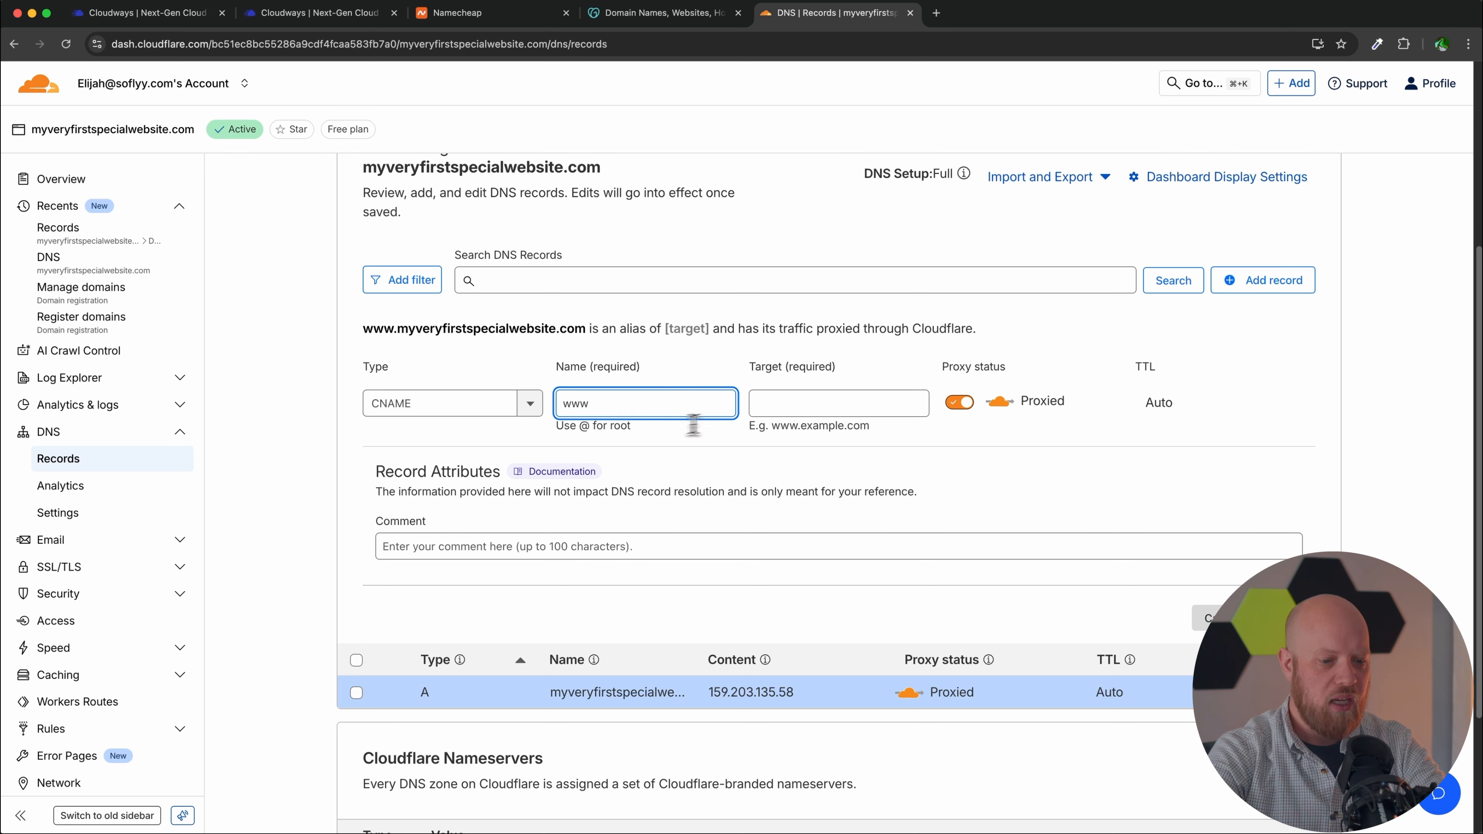
# Set the CNAME record's target to myveryfirstspecialwebsite.com, keep it proxied and save the record
pyautogui.click(786, 405)
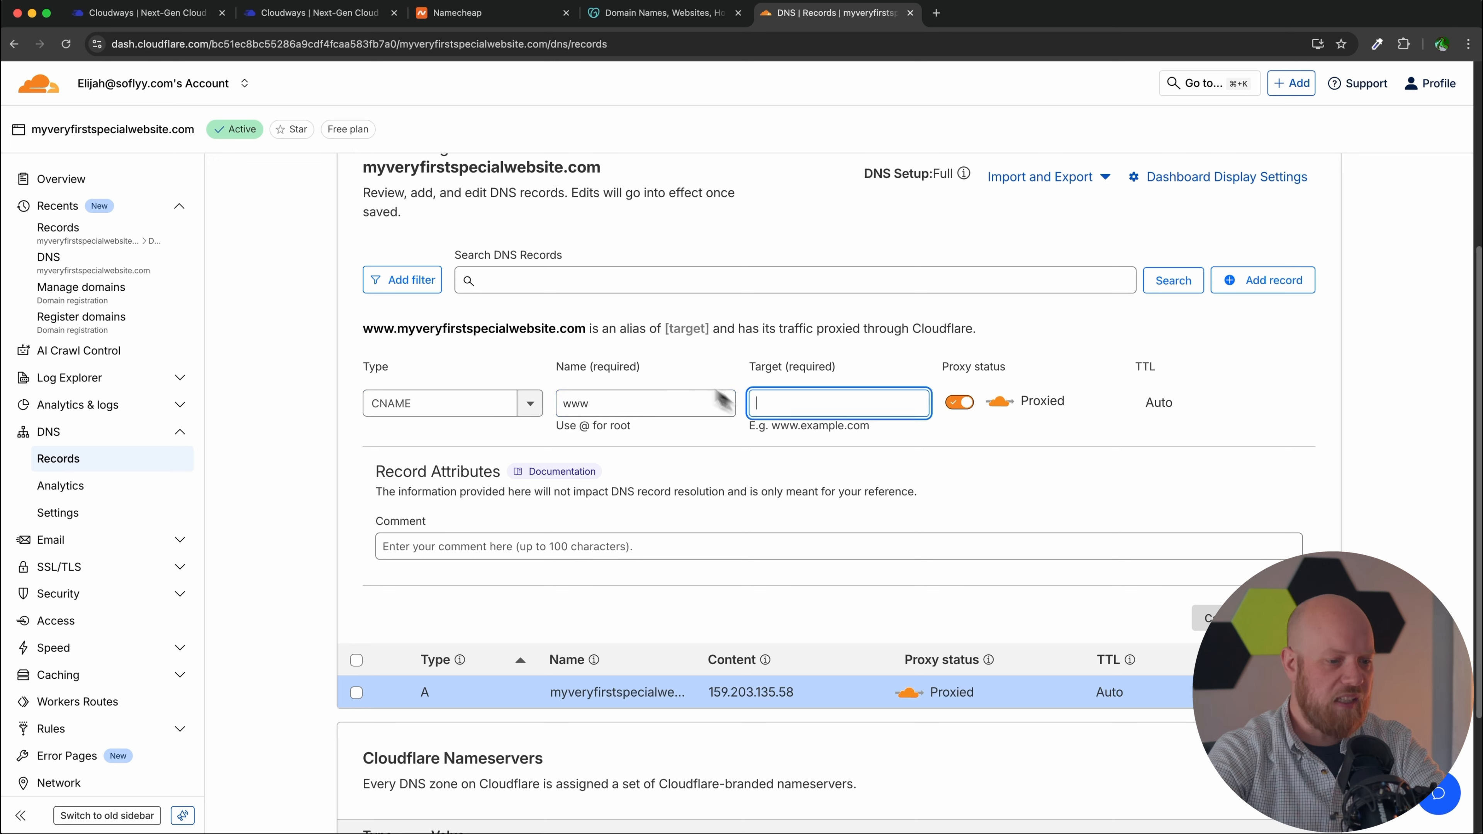
pyautogui.moveTo(587, 329); pyautogui.dragTo(400, 334)
pyautogui.press('super+c')
pyautogui.click(786, 404)
pyautogui.write('@')
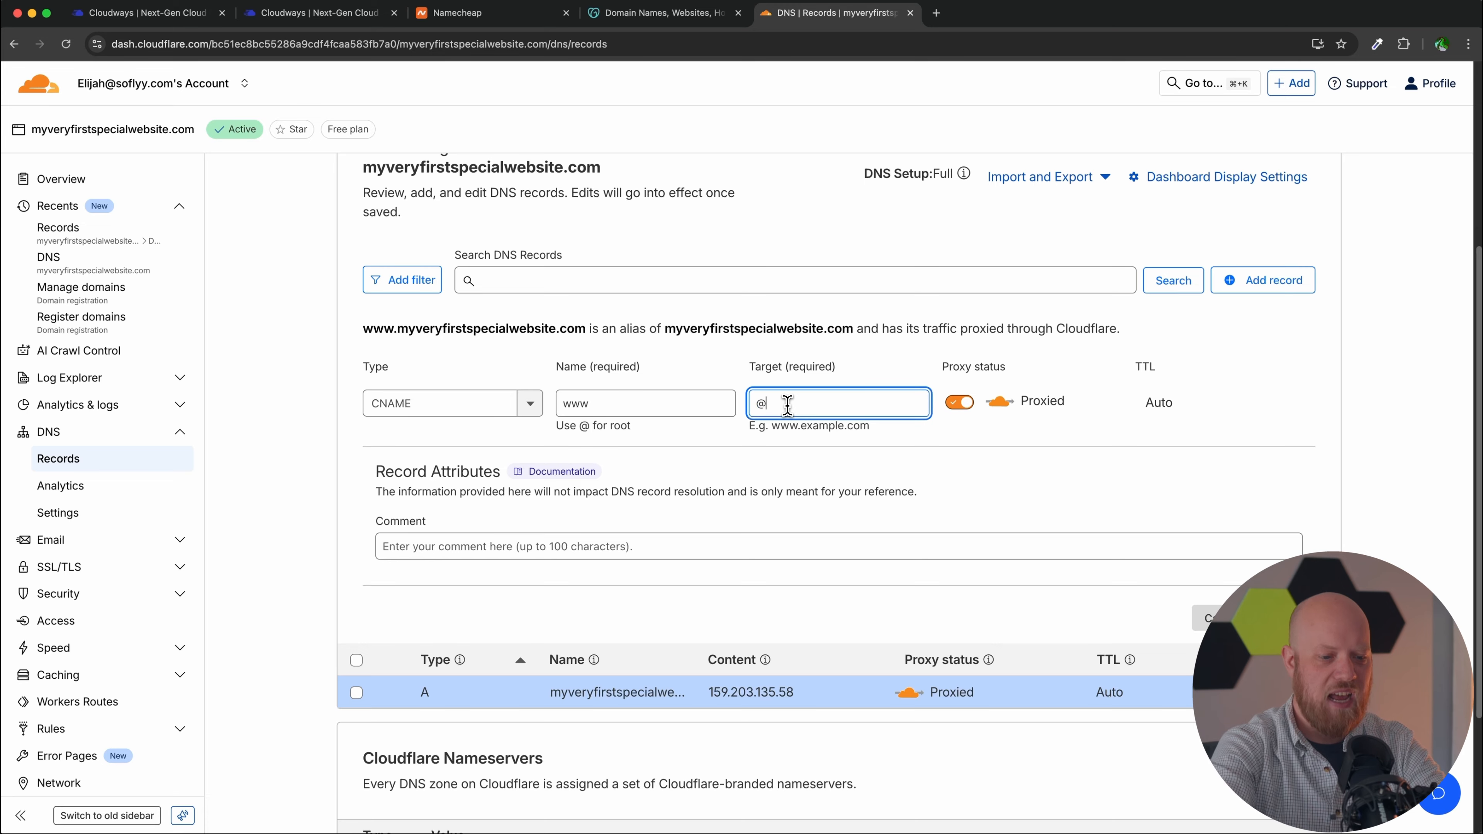
pyautogui.press('BackSpace')
pyautogui.press('super+v')
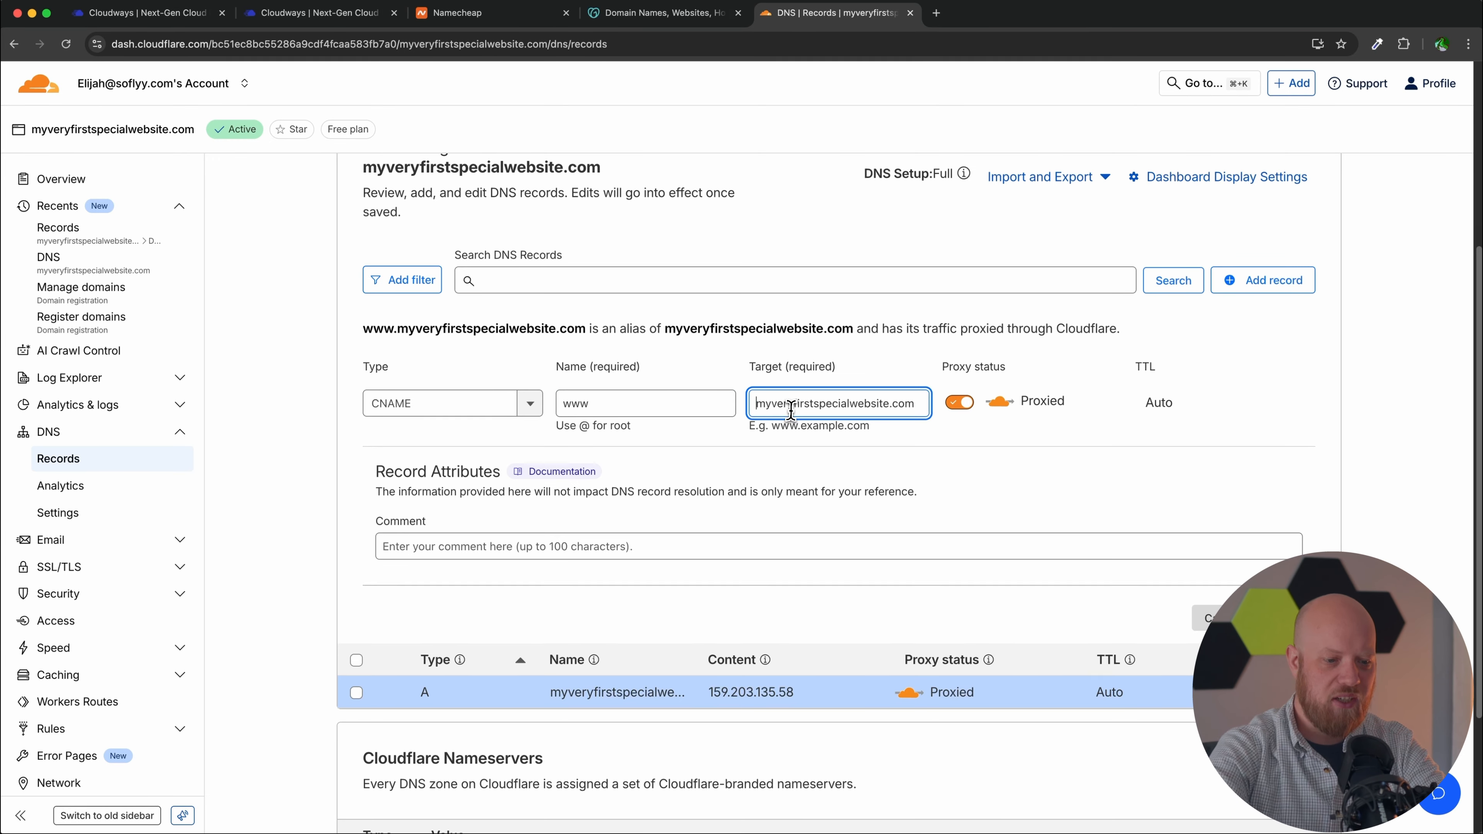
pyautogui.click(1284, 618)
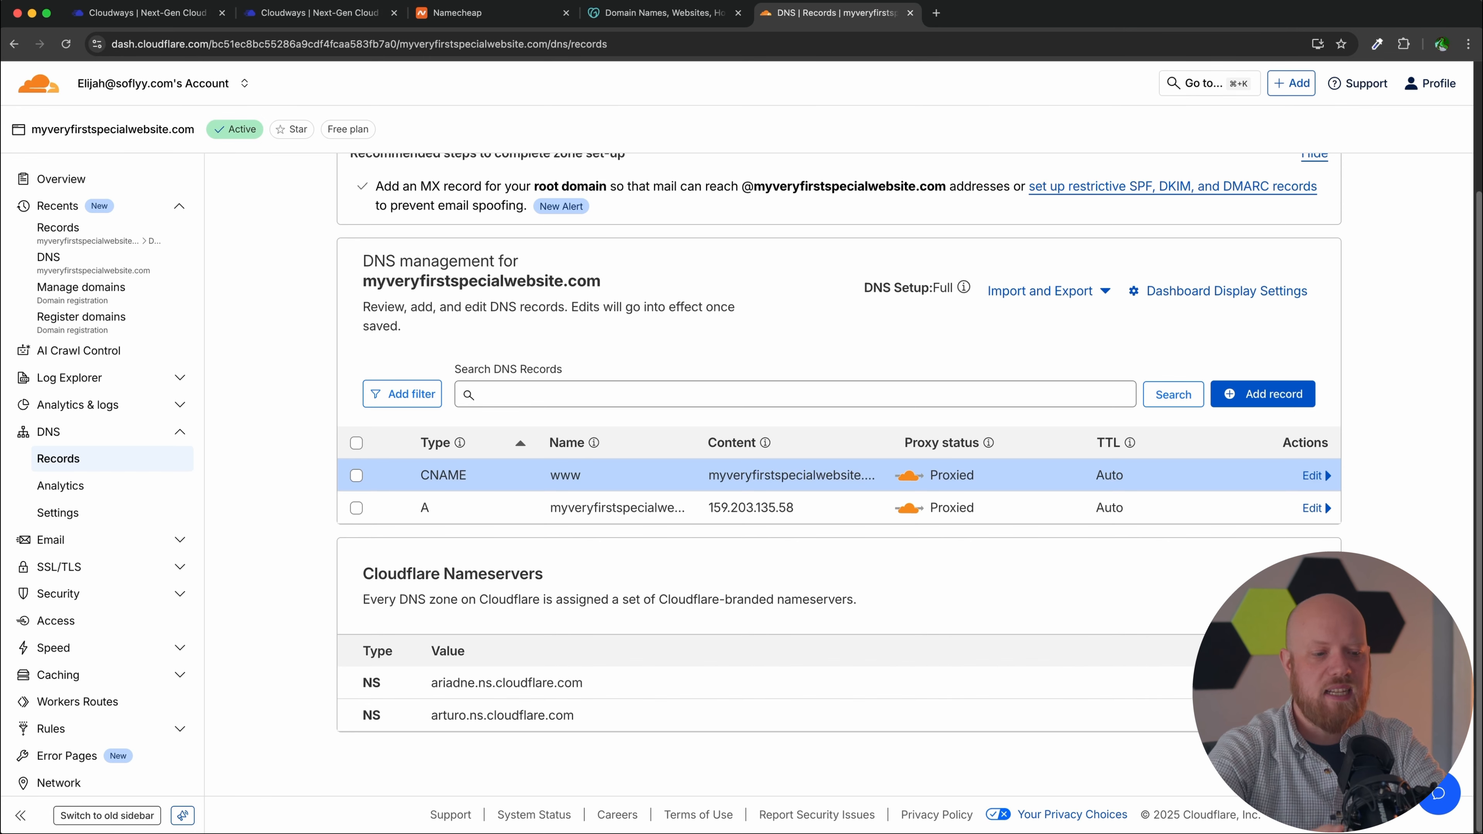
# Switch to Cloudways and add the domain myveryfirstspecialwebsite.com to My First Site in its domain management
pyautogui.click(344, 13)
pyautogui.scroll(10, 459, 292)
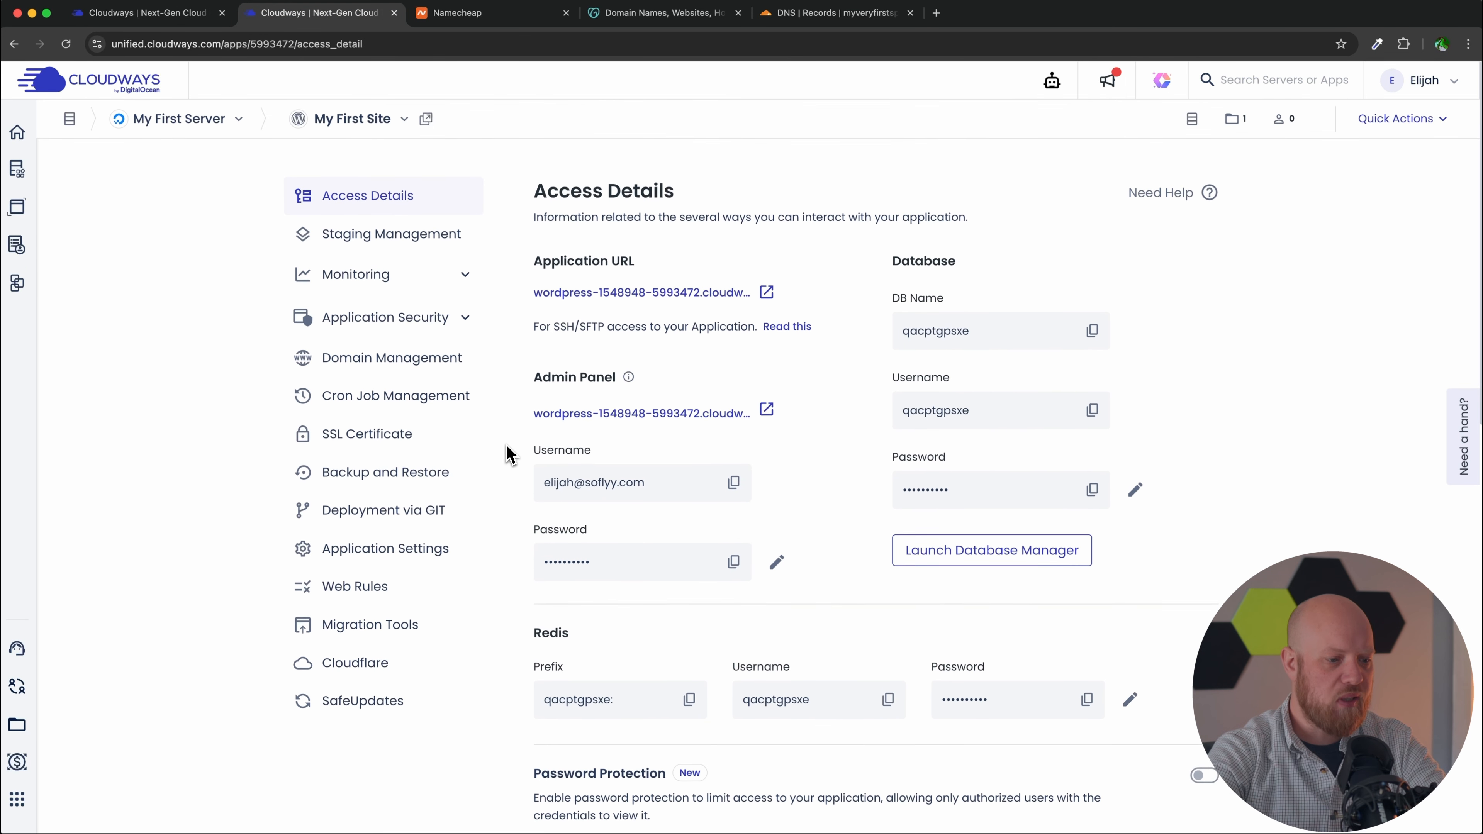
pyautogui.click(388, 357)
pyautogui.click(1156, 313)
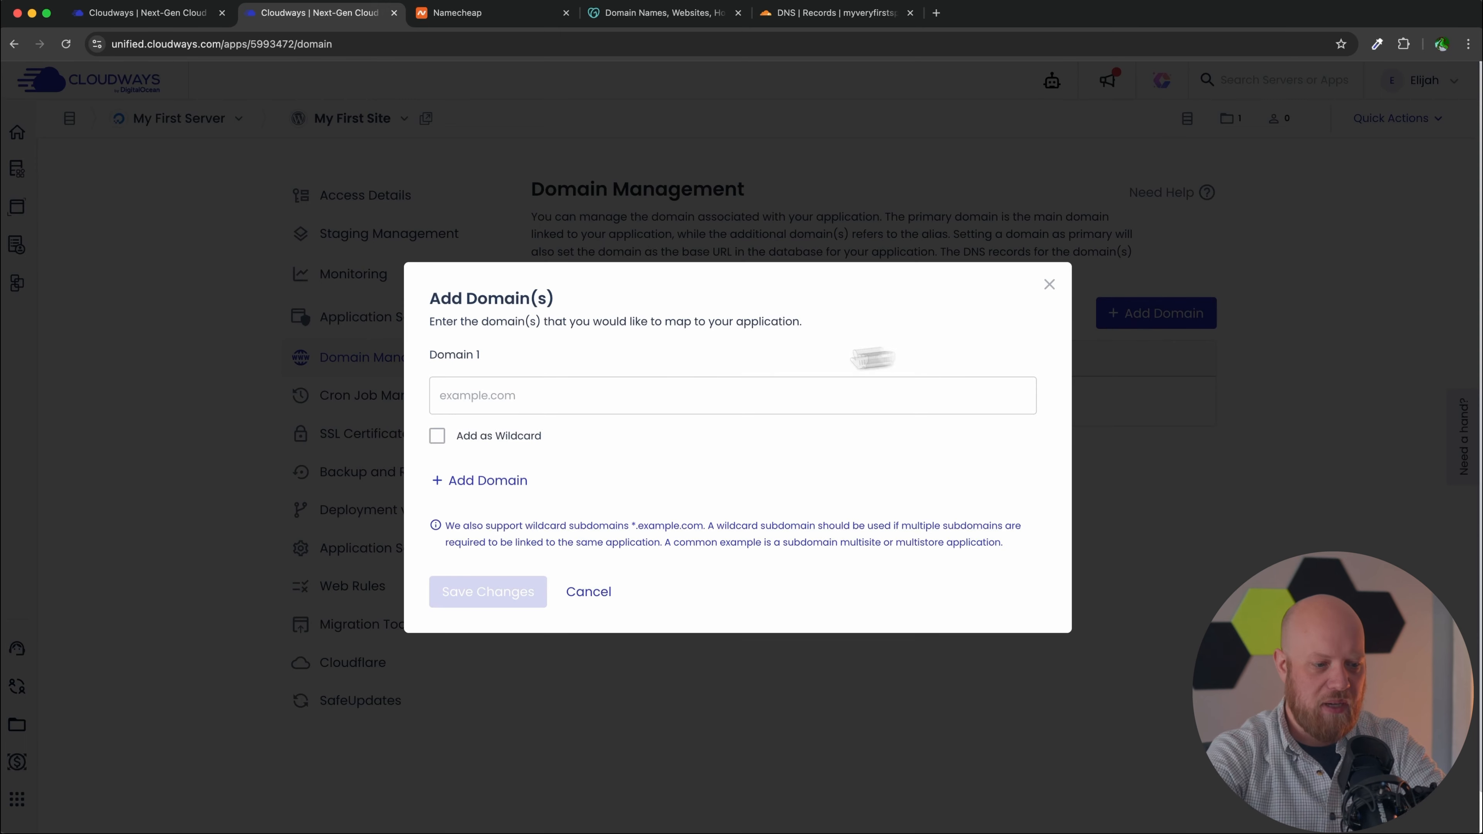
pyautogui.click(624, 398)
pyautogui.press('super+v')
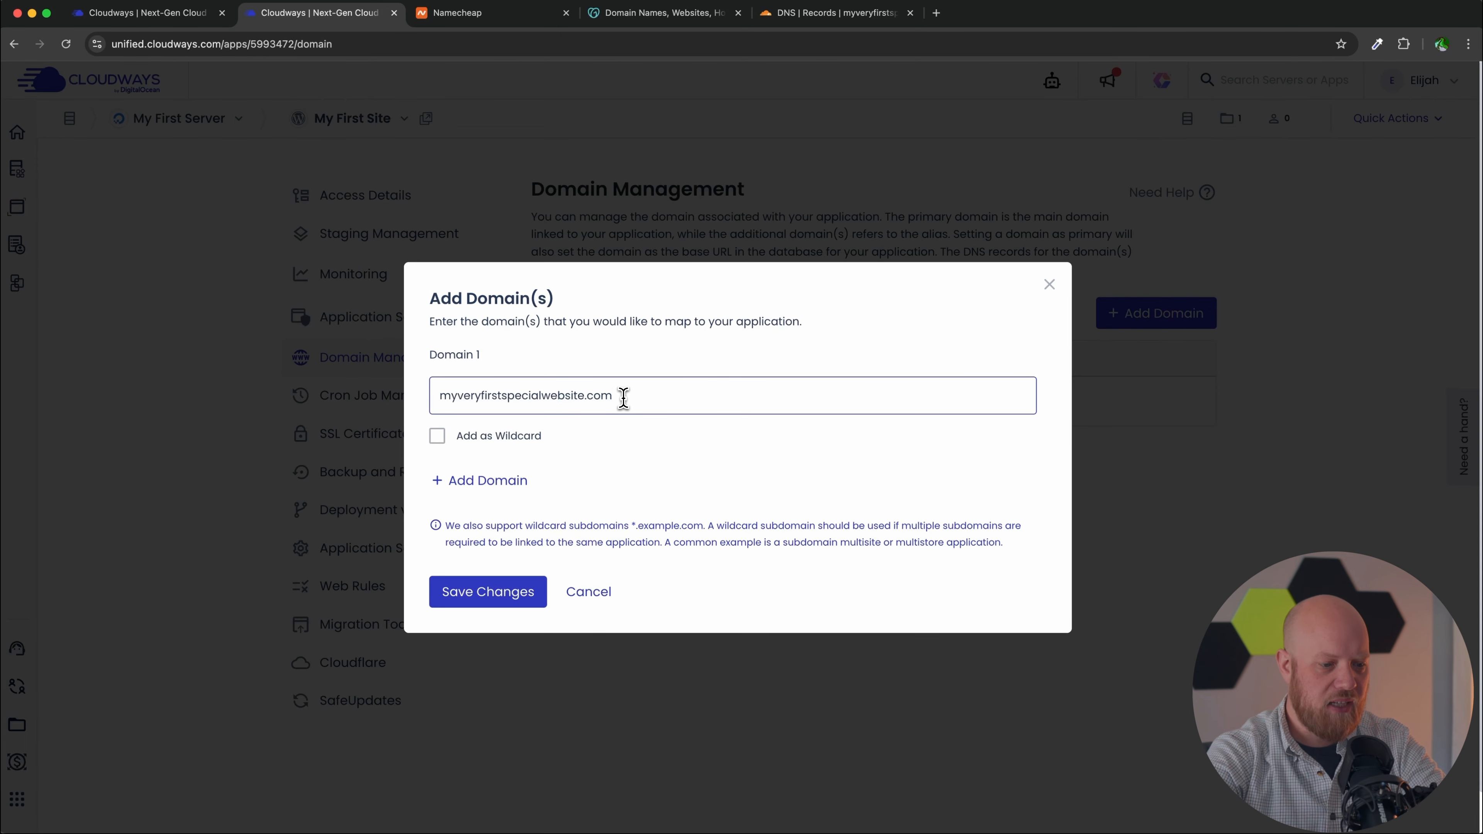
pyautogui.click(504, 602)
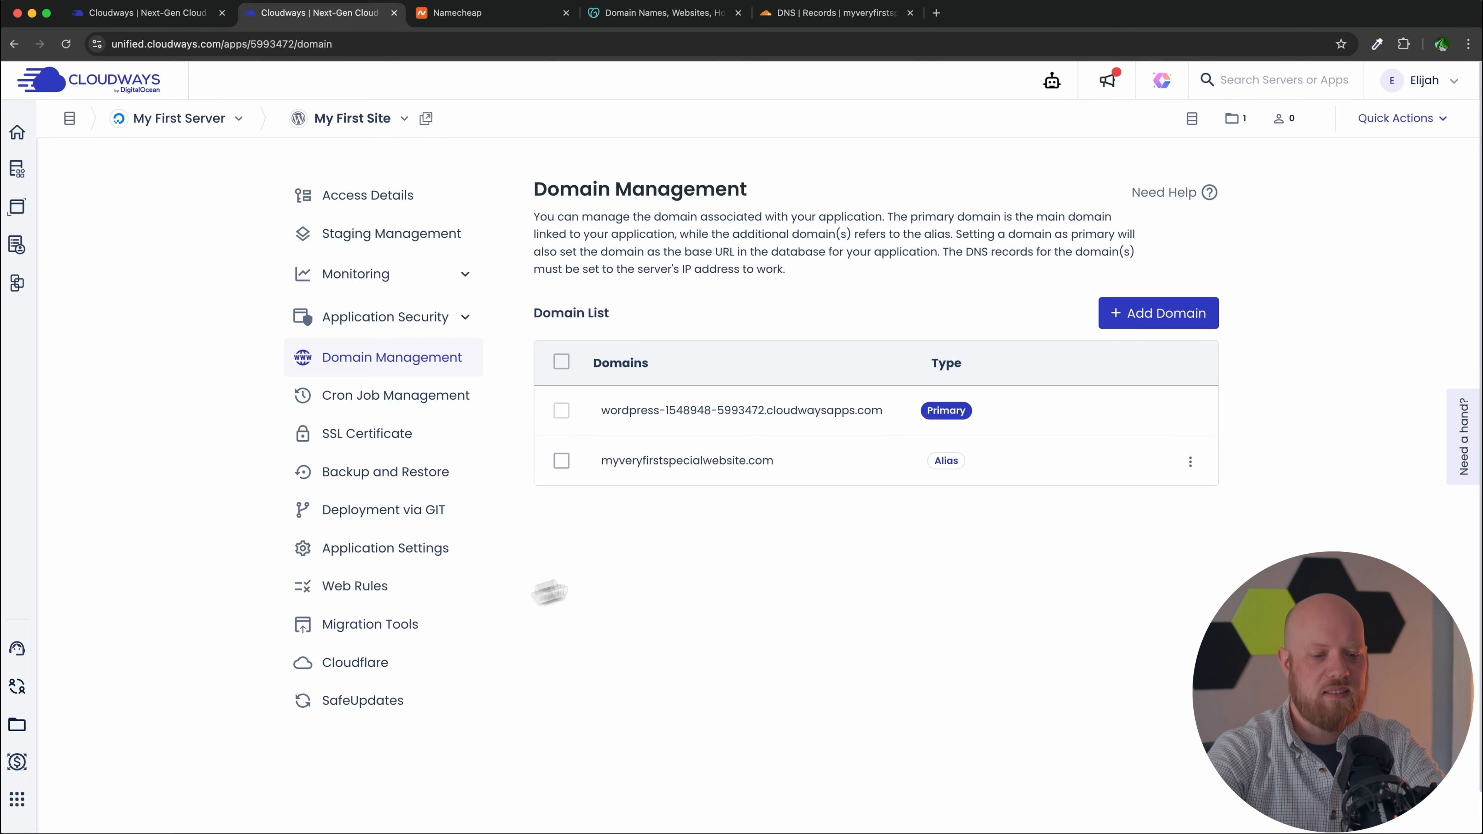
# Make myveryfirstspecialwebsite.com the primary domain of the application and confirm the change
pyautogui.click(1189, 462)
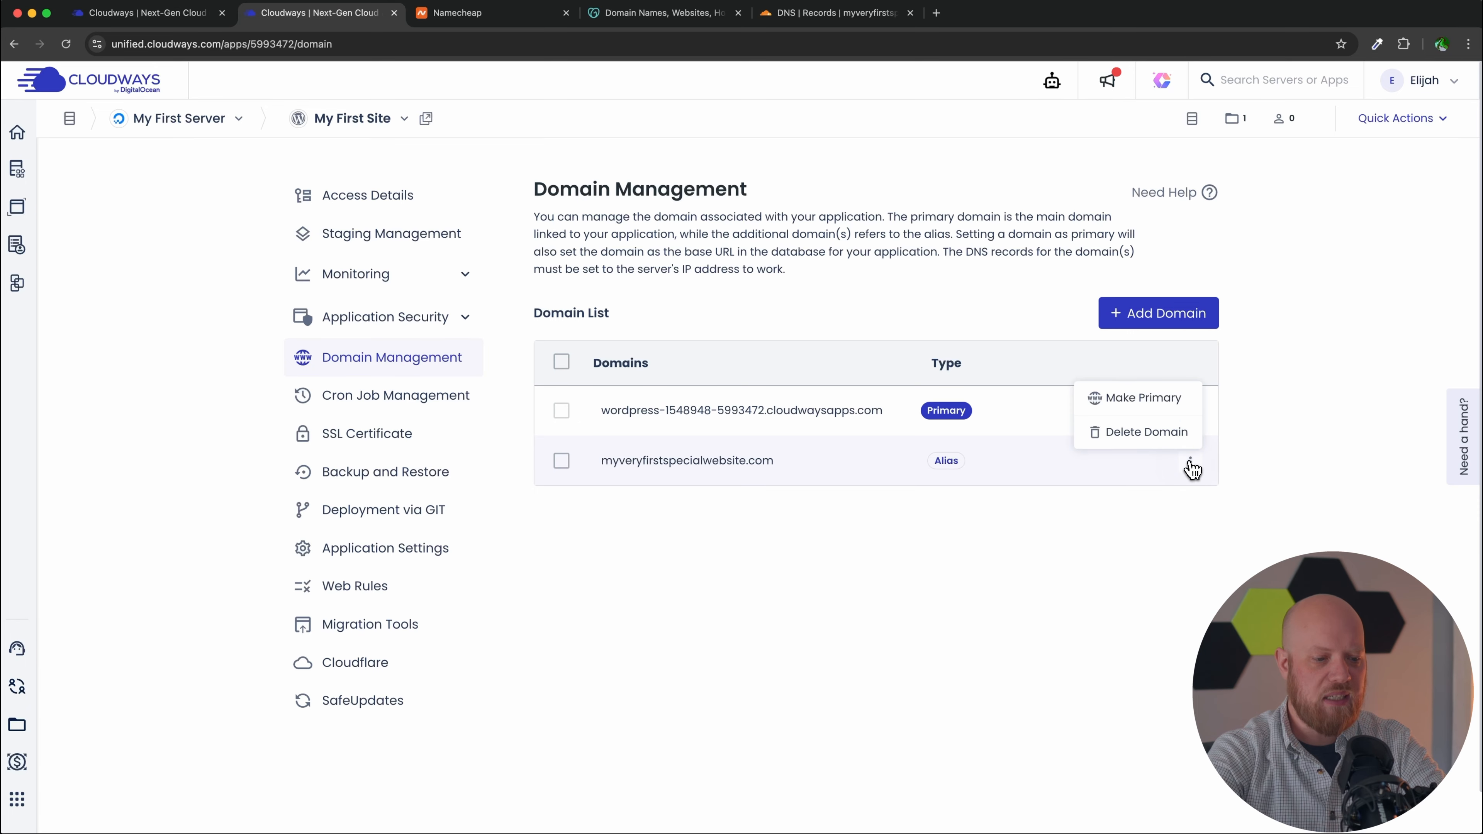
pyautogui.click(1164, 403)
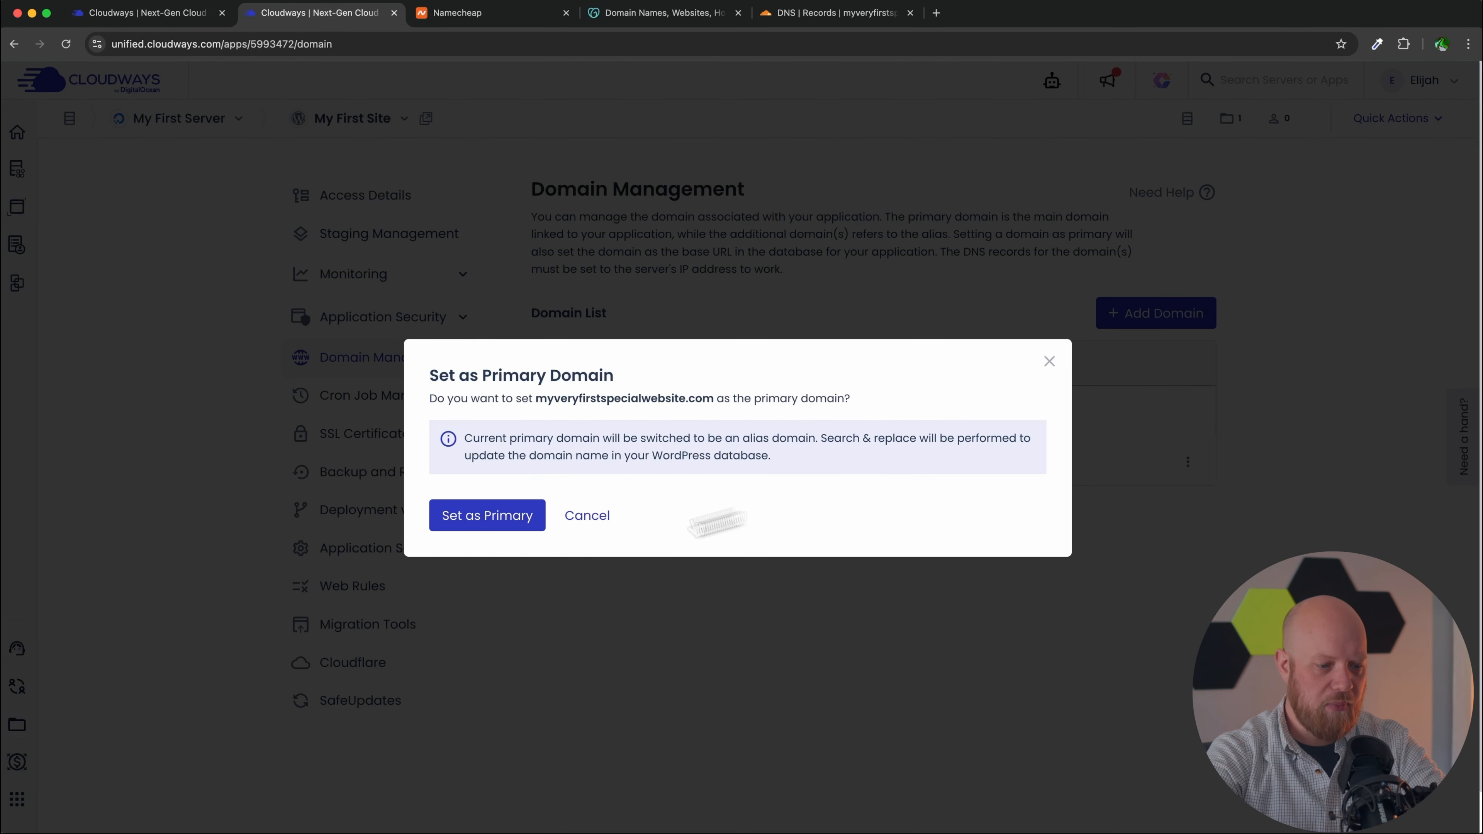
pyautogui.click(479, 524)
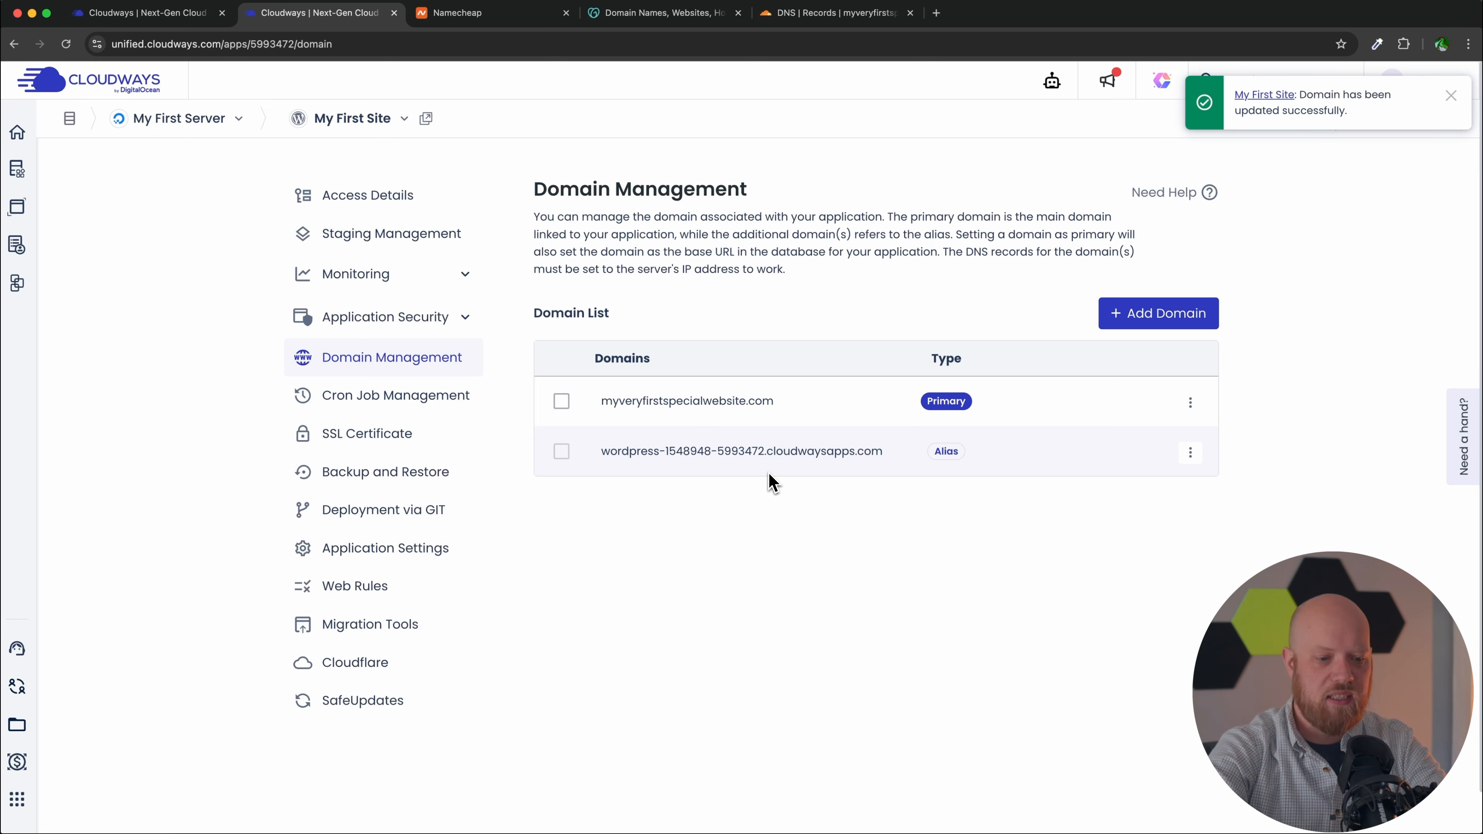
# Copy the primary domain's name and load myveryfirstspecialwebsite.com in the first browser tab to check the live site
pyautogui.moveTo(774, 402); pyautogui.dragTo(602, 414)
pyautogui.press('cmd+c')
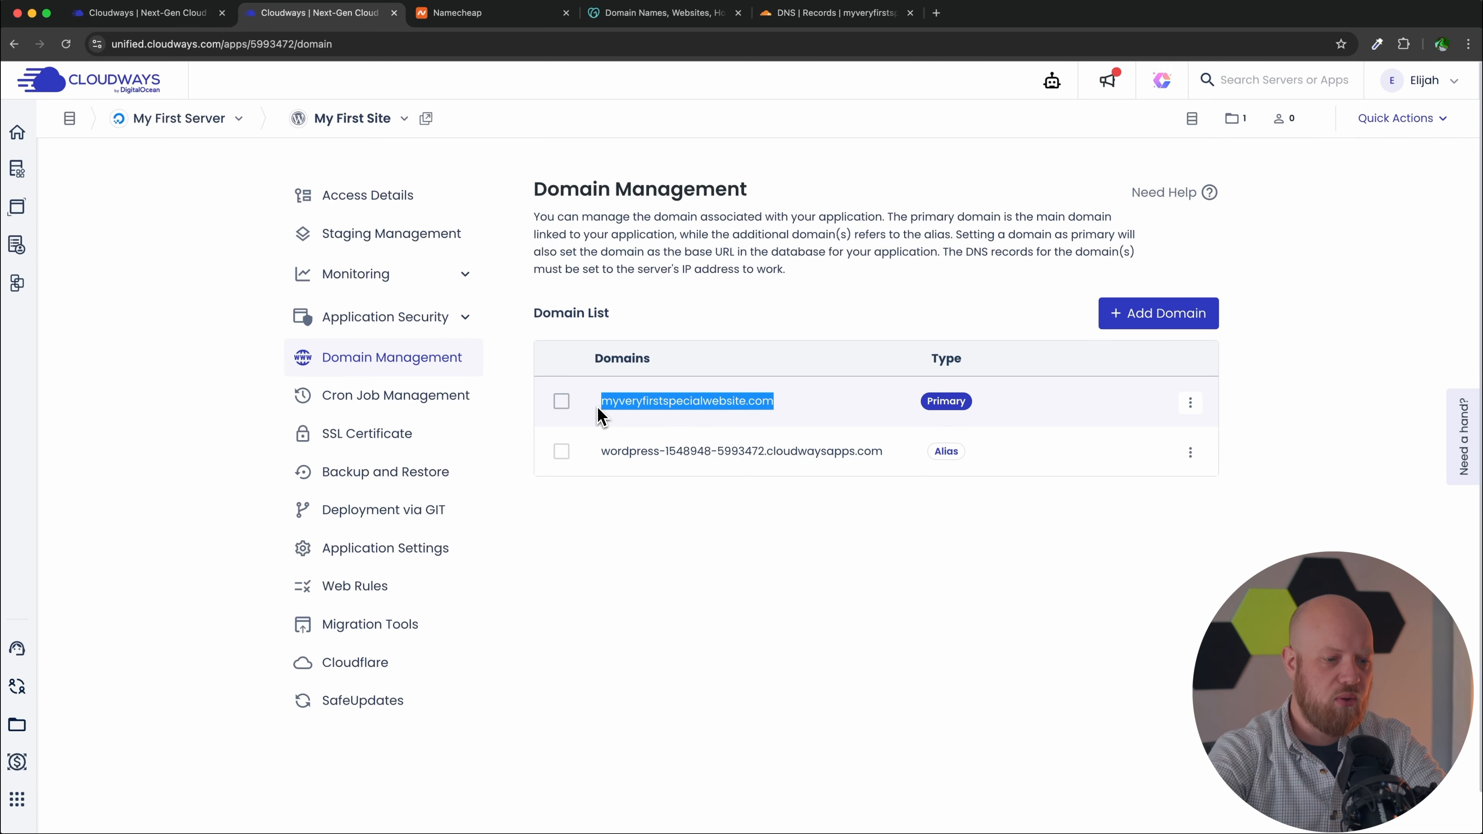
pyautogui.click(153, 13)
pyautogui.click(224, 43)
pyautogui.press('cmd+v')
pyautogui.press('Return')
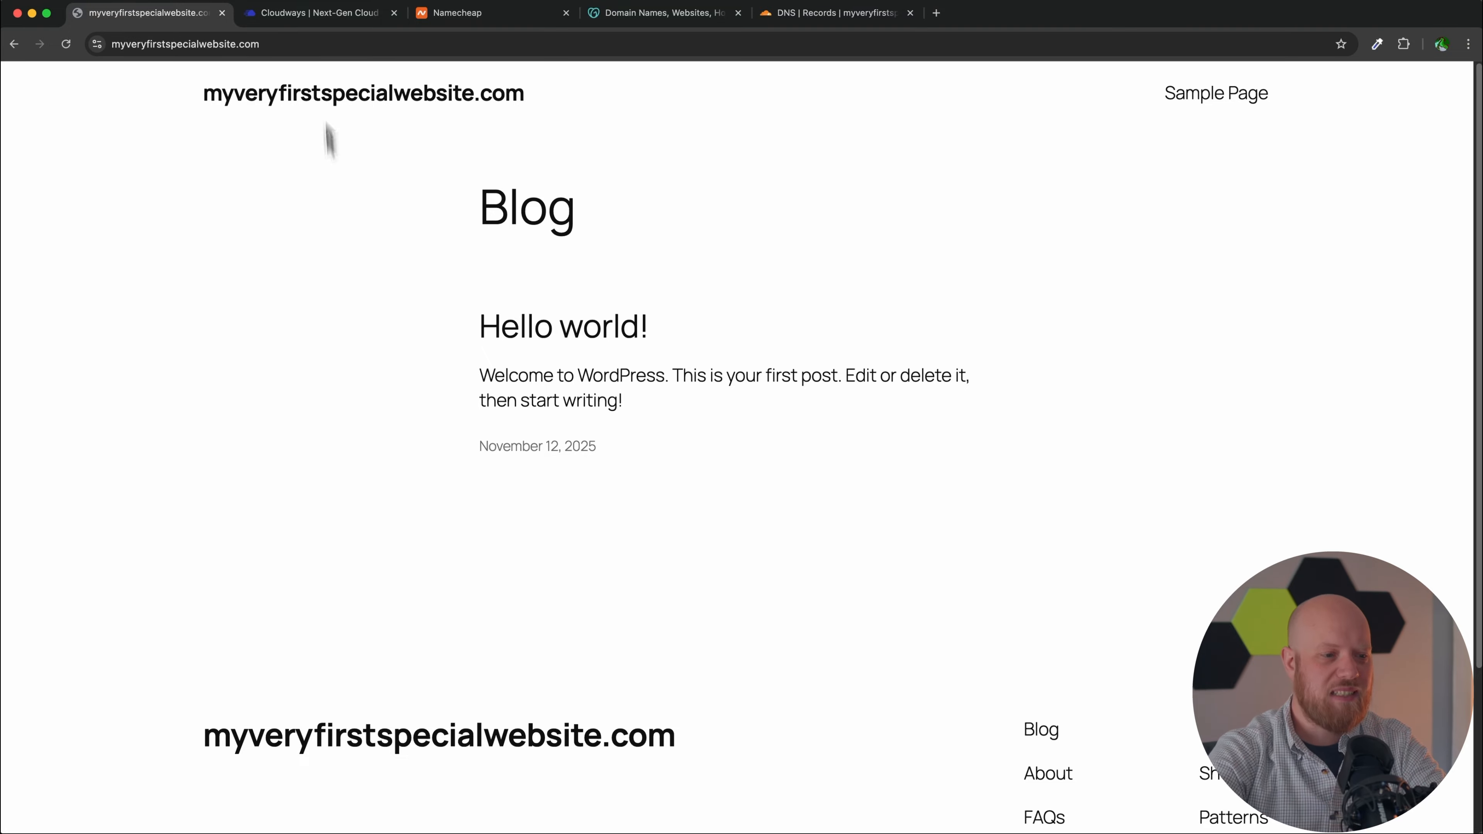
# Return to Cloudways and install a Let's Encrypt SSL certificate for myveryfirstspecialwebsite.com, filling in the contact's e-mail
pyautogui.click(330, 13)
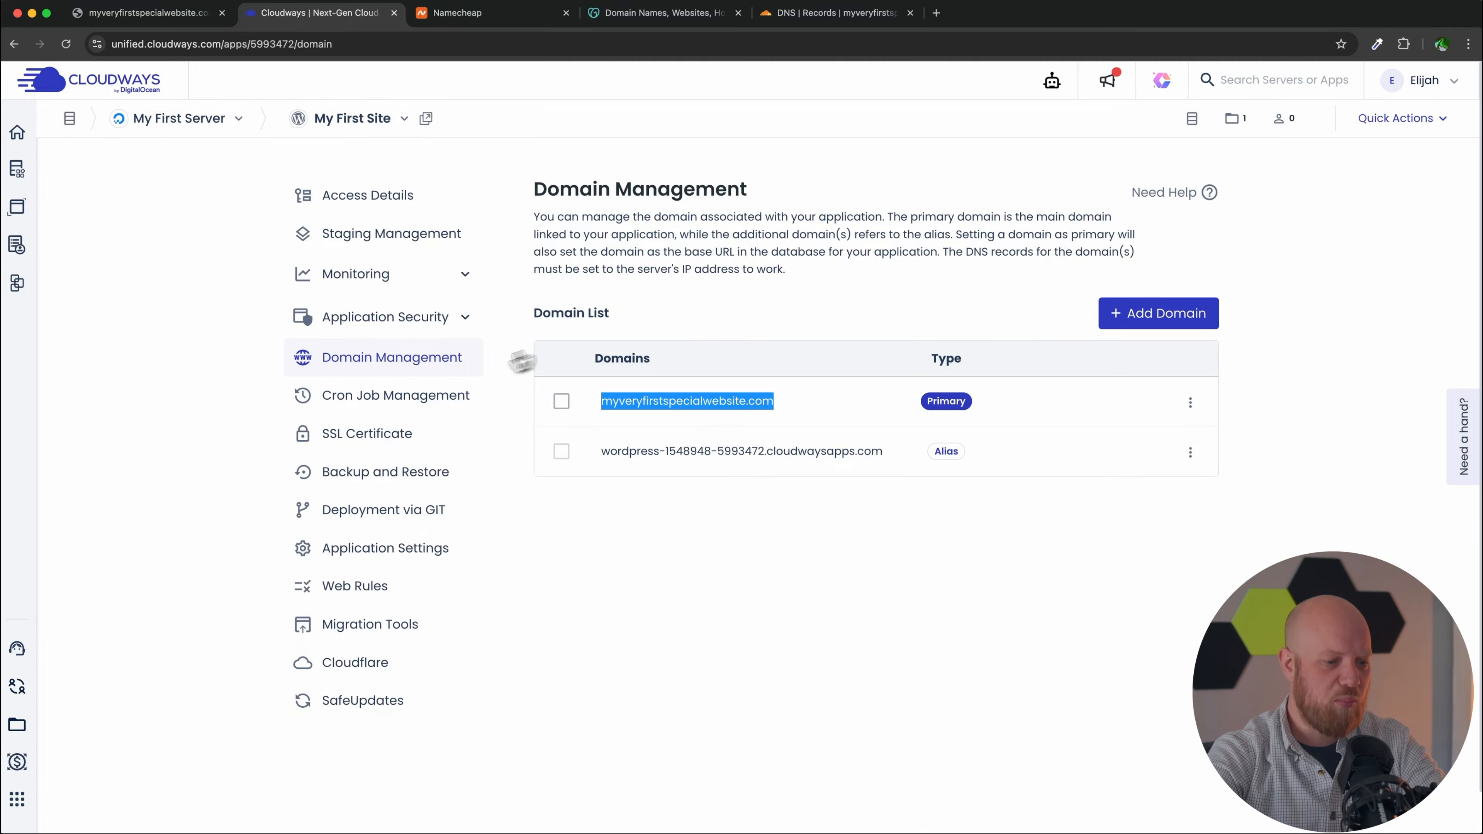
pyautogui.click(374, 444)
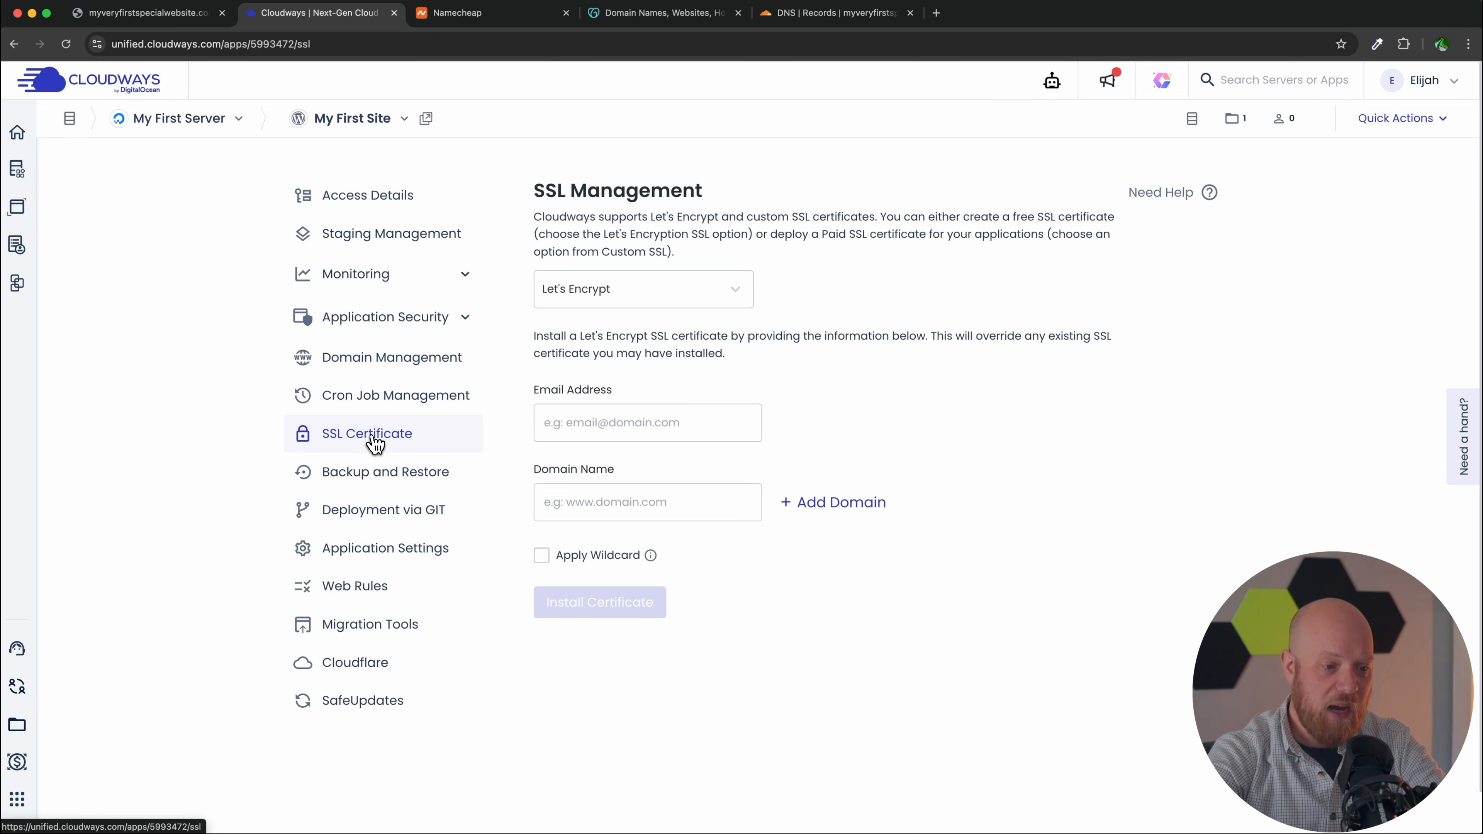
pyautogui.click(724, 431)
pyautogui.press('super+v')
pyautogui.click(707, 504)
pyautogui.press('super+v')
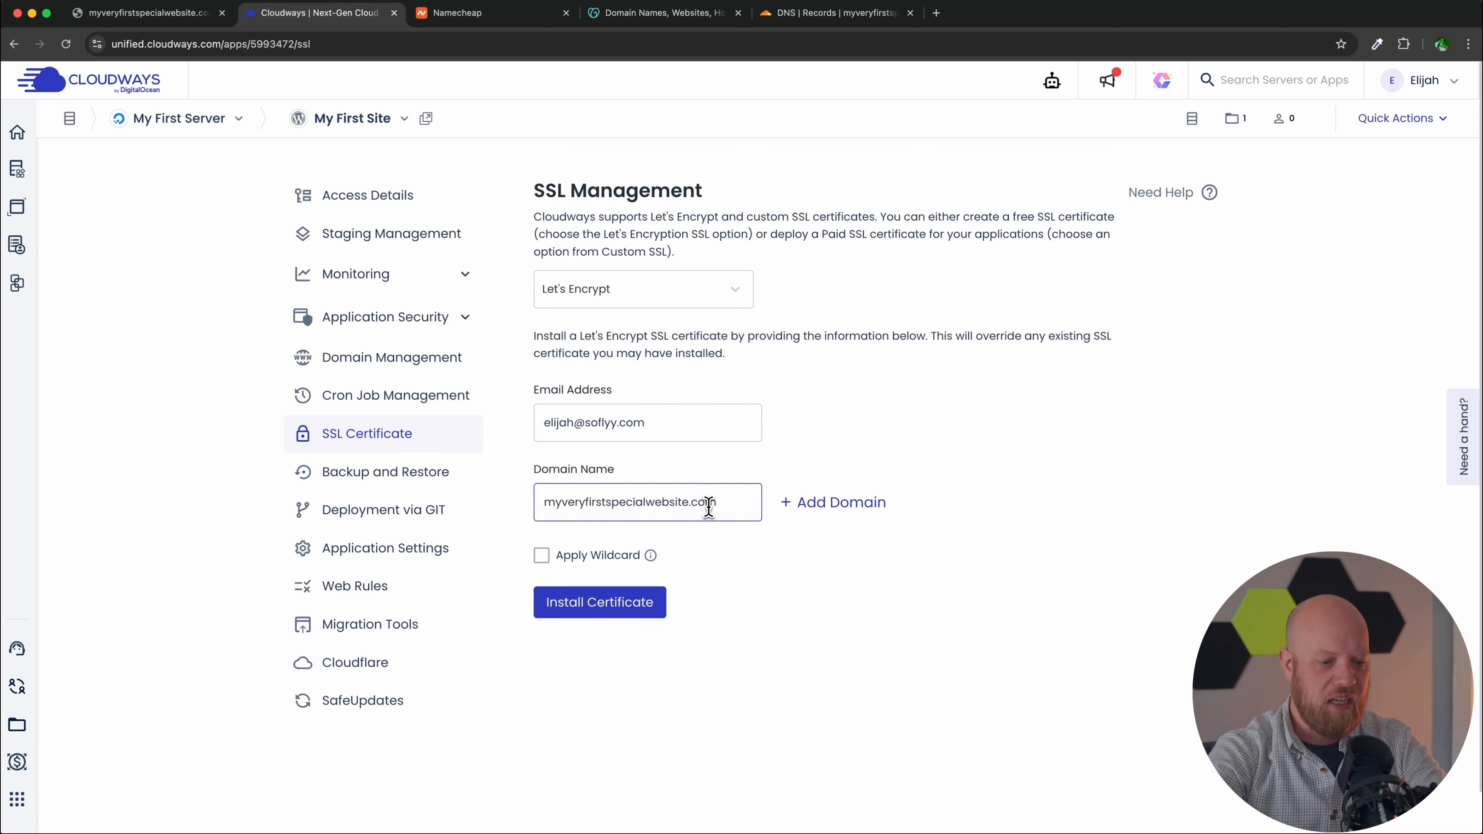
pyautogui.click(623, 628)
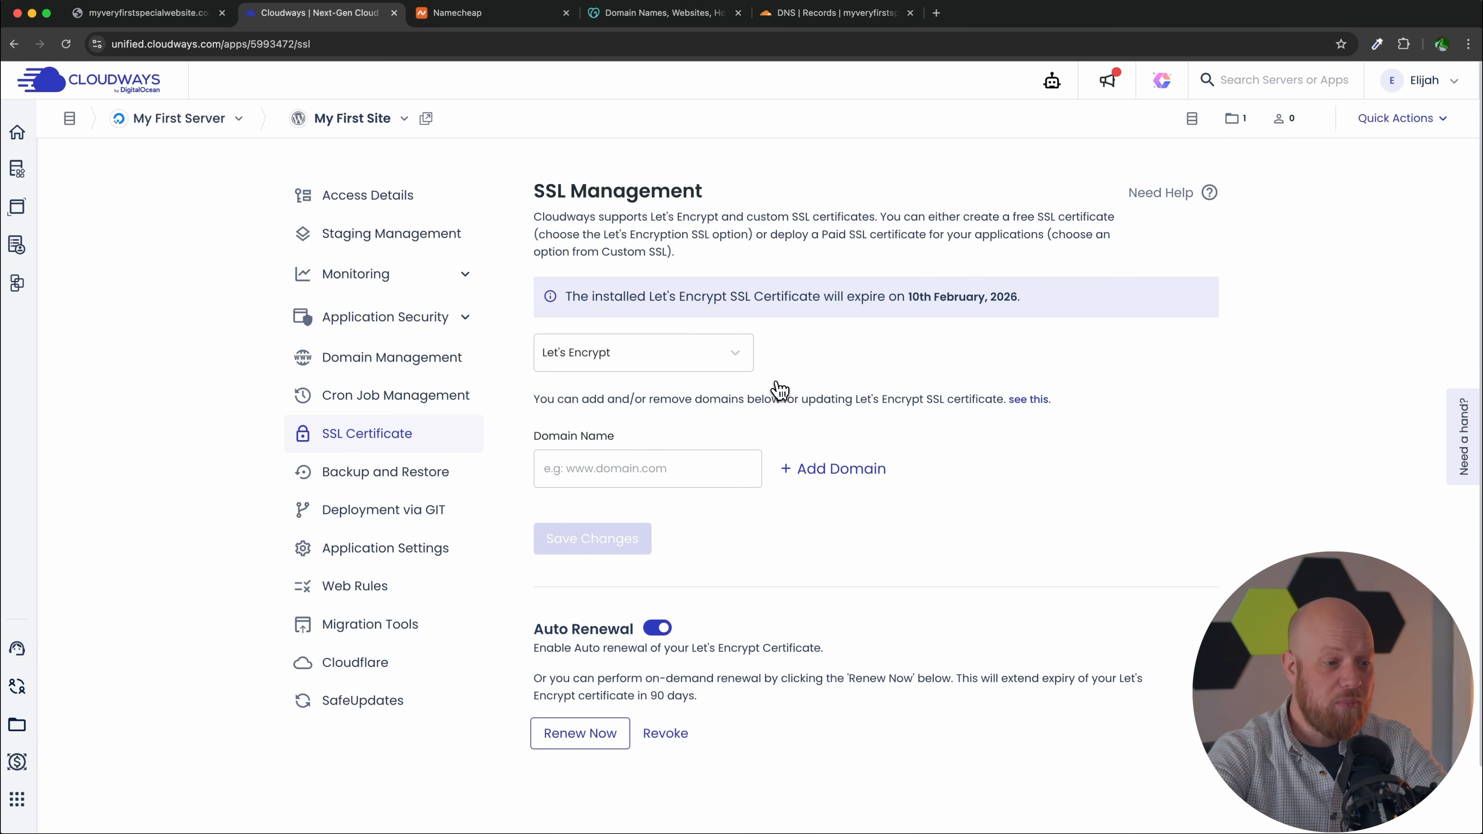
# Close the website, Namecheap, domain registrar and Cloudflare browser tabs and open My First Site's access details
pyautogui.click(222, 13)
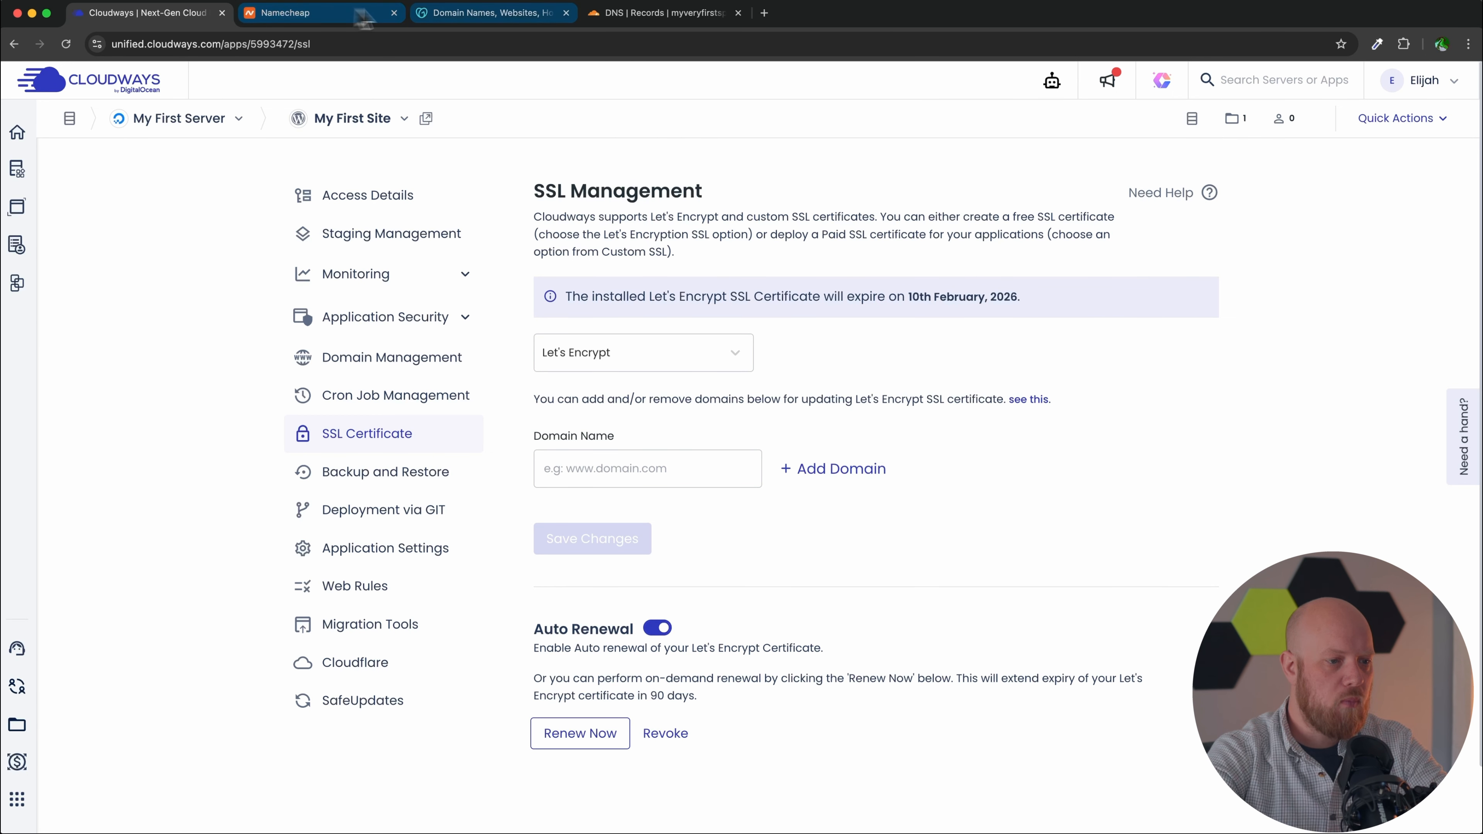
pyautogui.click(394, 13)
pyautogui.click(394, 13)
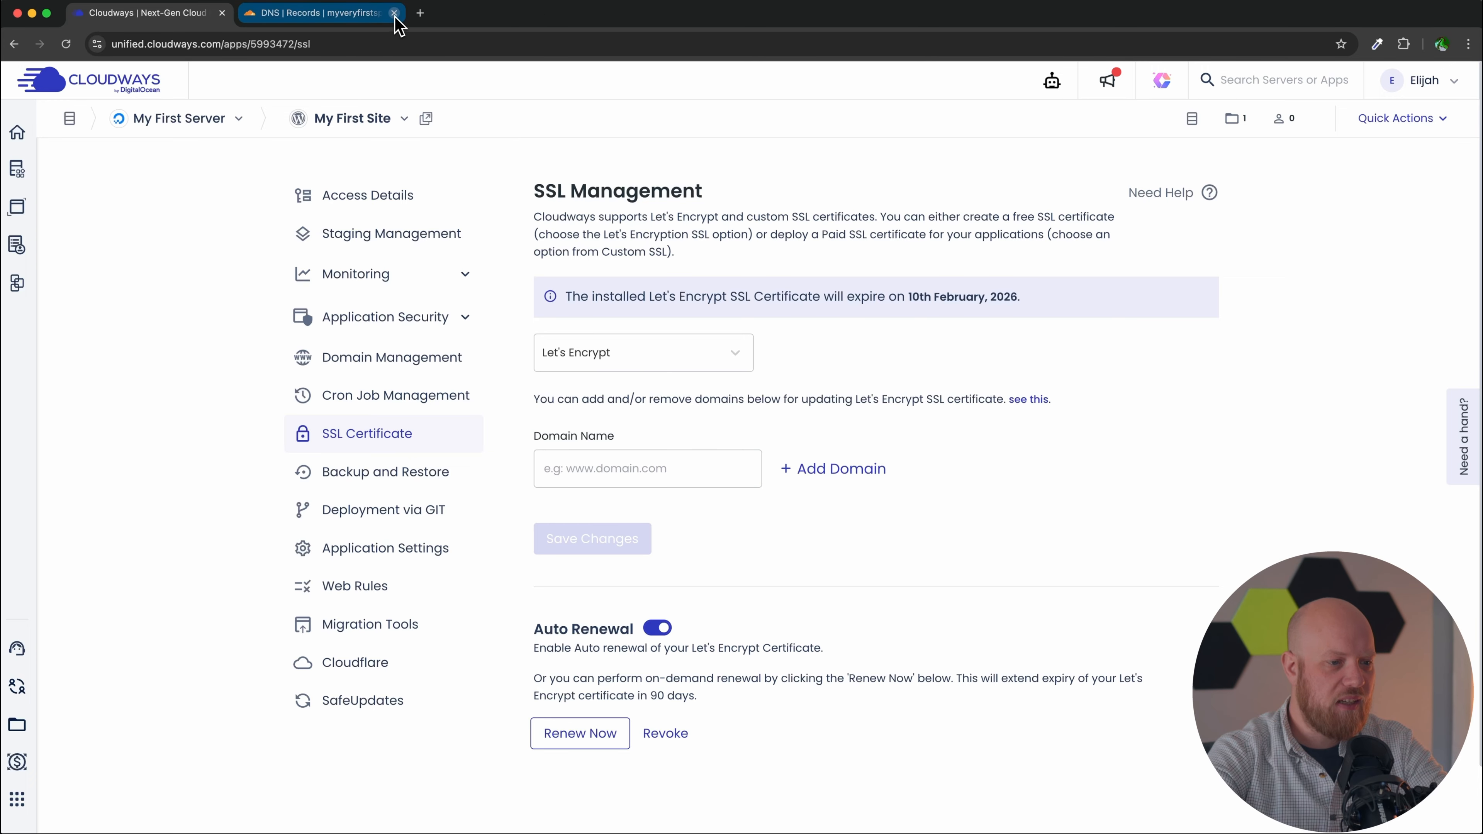
pyautogui.click(396, 14)
pyautogui.click(371, 197)
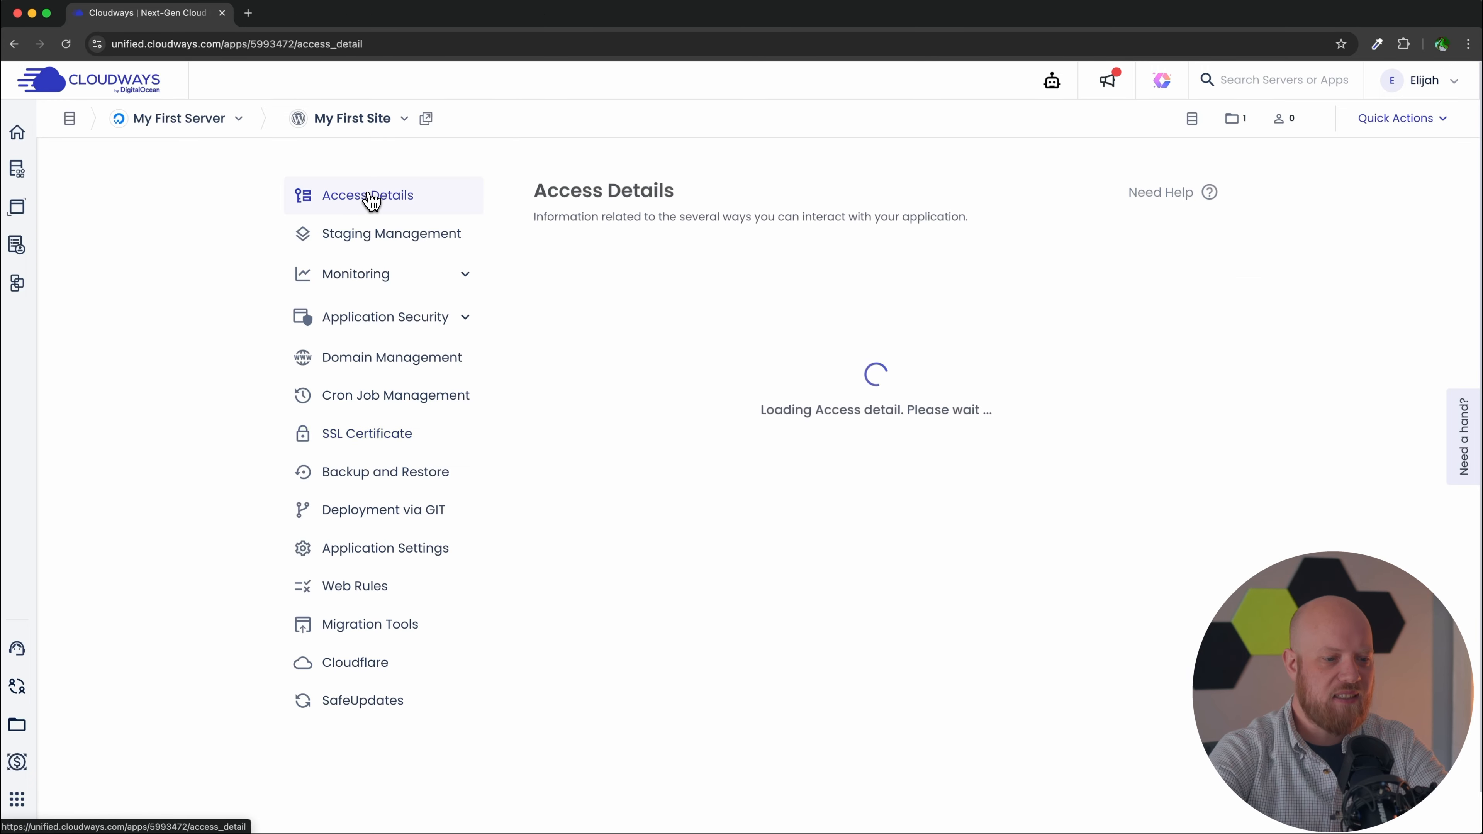